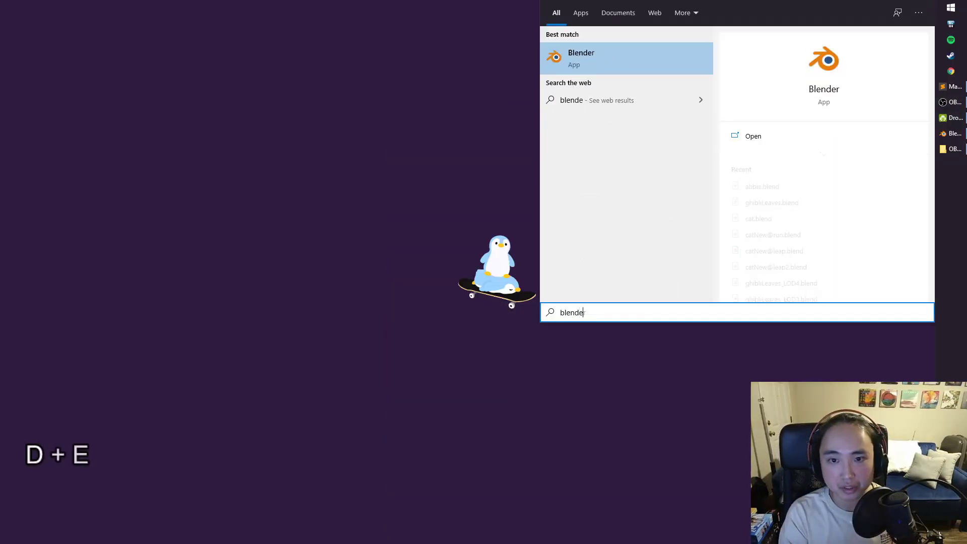
# Step: Launch Blender and dismiss the splash screen to reach the default scene
pyautogui.press('Return')
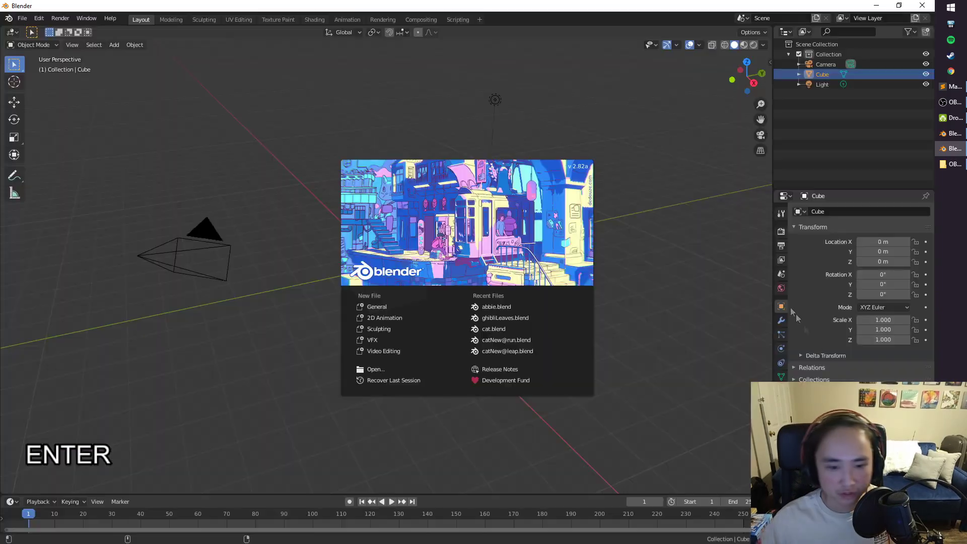
pyautogui.click(376, 244)
pyautogui.moveTo(411, 246); pyautogui.dragTo(524, 227, button='middle')
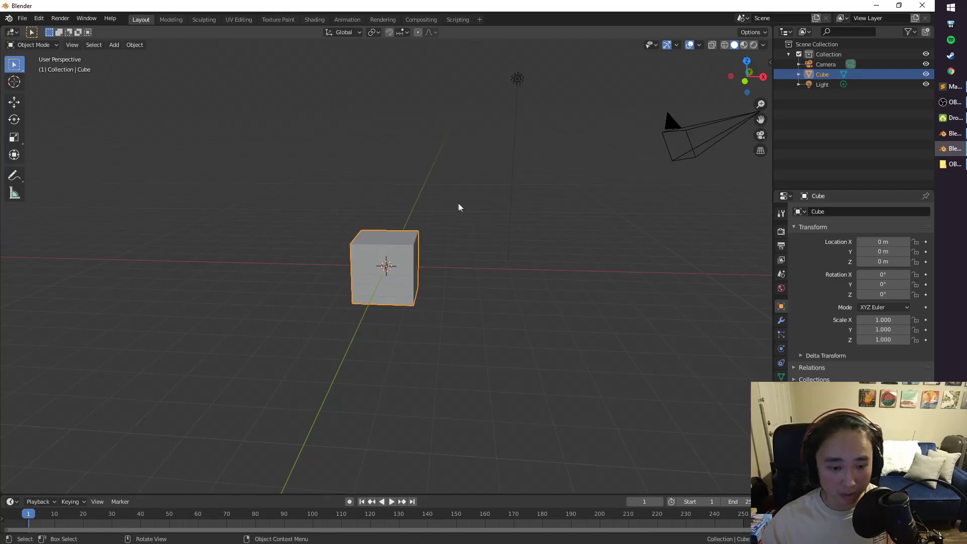
pyautogui.moveTo(460, 207)
pyautogui.mouseDown(button='middle')
pyautogui.moveTo(453, 223)
pyautogui.moveTo(445, 218)
pyautogui.mouseUp(button='middle')
# Step: Move the default cube 94.821 m along Y, clearing the world origin
pyautogui.press('g')
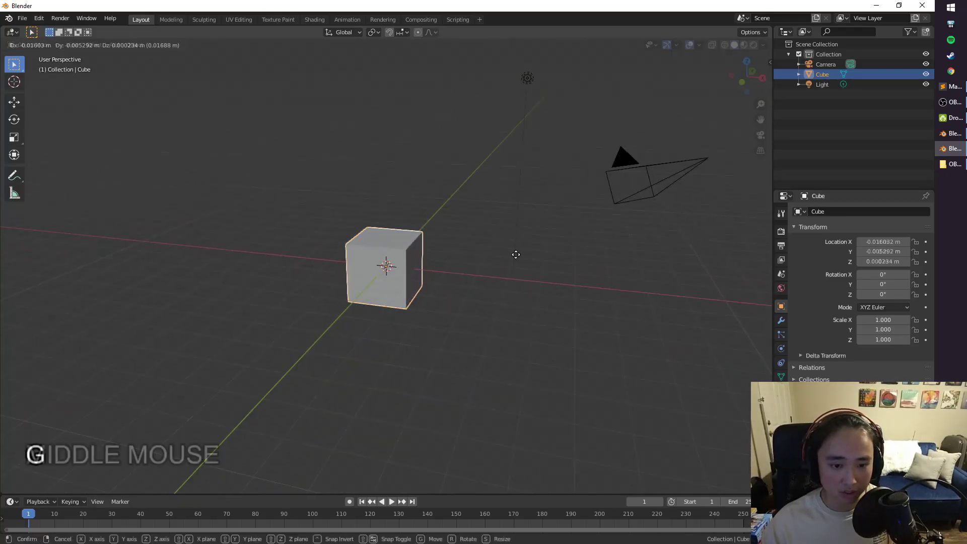
pyautogui.press('y')
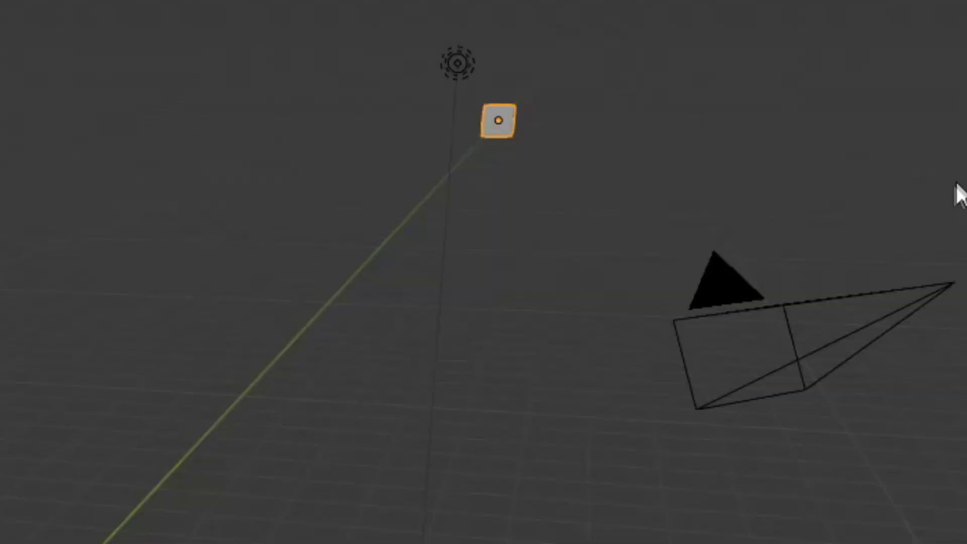
pyautogui.click(713, 136)
pyautogui.moveTo(713, 136); pyautogui.dragTo(586, 240, button='middle')
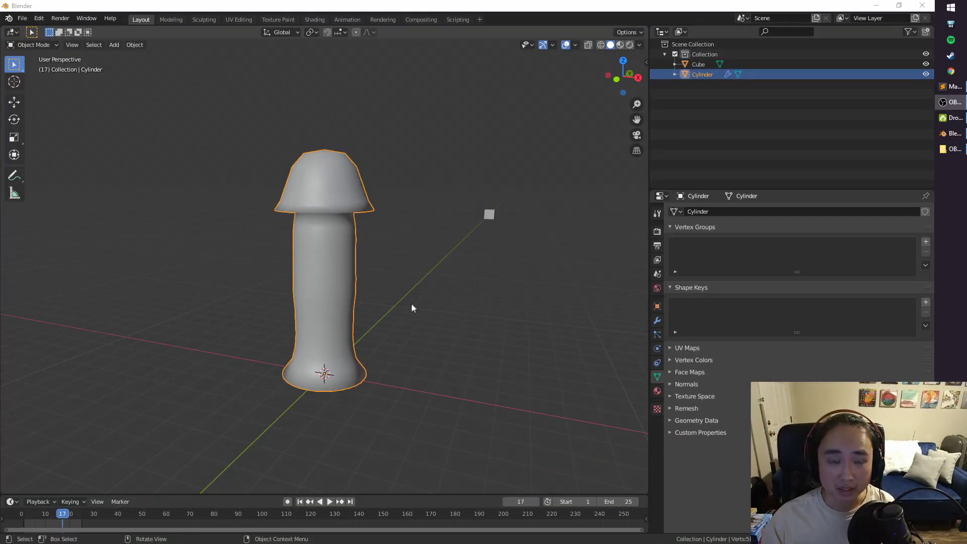
# Step: Move the existing mushroom away along the Y axis
pyautogui.click(321, 278)
pyautogui.press('g')
pyautogui.press('y')
pyautogui.click(484, 309)
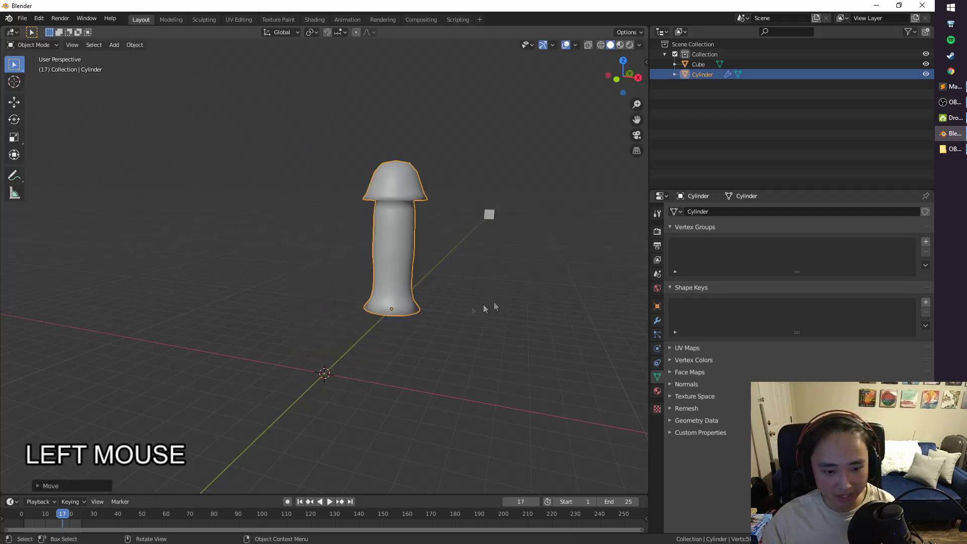
# Step: Add a new cylinder at the origin and raise its mesh in Edit Mode
pyautogui.hotkey('shift', 'a')
pyautogui.moveTo(308, 309)
pyautogui.click(357, 354)
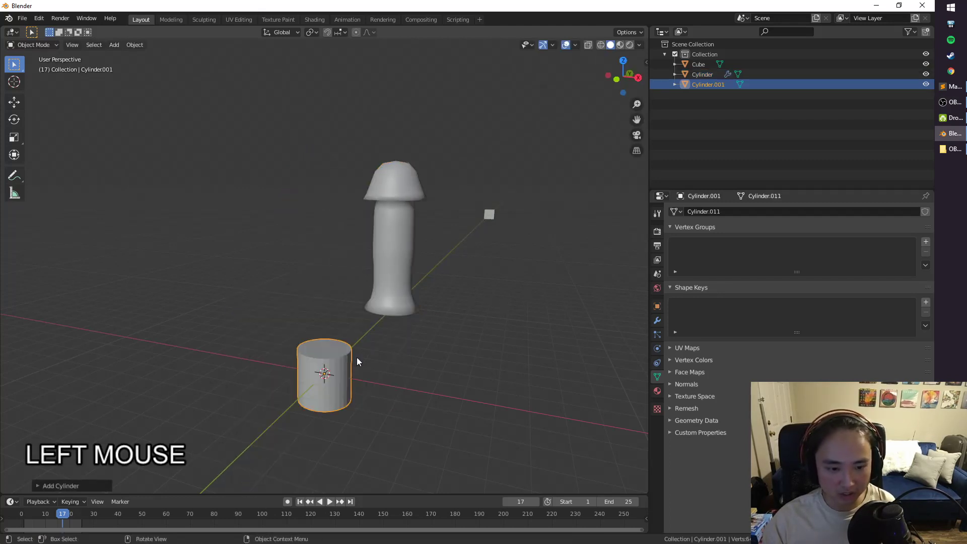
pyautogui.moveTo(357, 358); pyautogui.dragTo(372, 344, button='middle')
pyautogui.press('Tab')
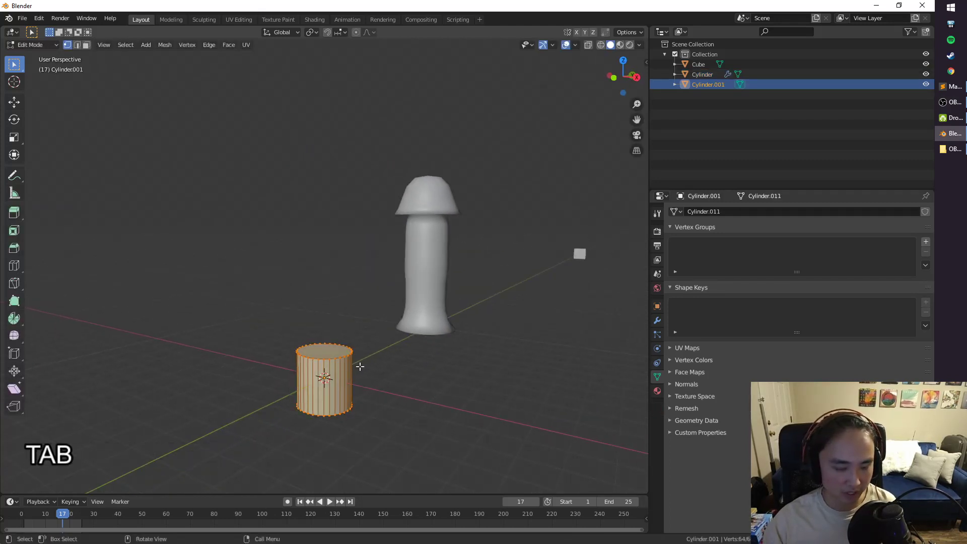
pyautogui.press('g')
pyautogui.click(371, 339)
# Step: Select the cylinder's top edge loop, widen it, then extrude and narrow it
pyautogui.scroll(5, 353, 254)
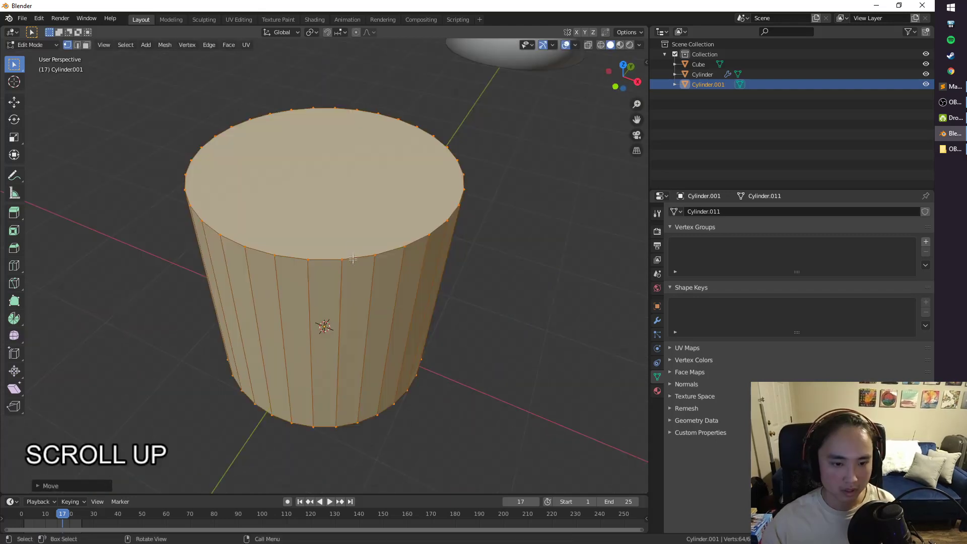
pyautogui.keyDown('alt'); pyautogui.click(389, 266); pyautogui.keyUp('alt')
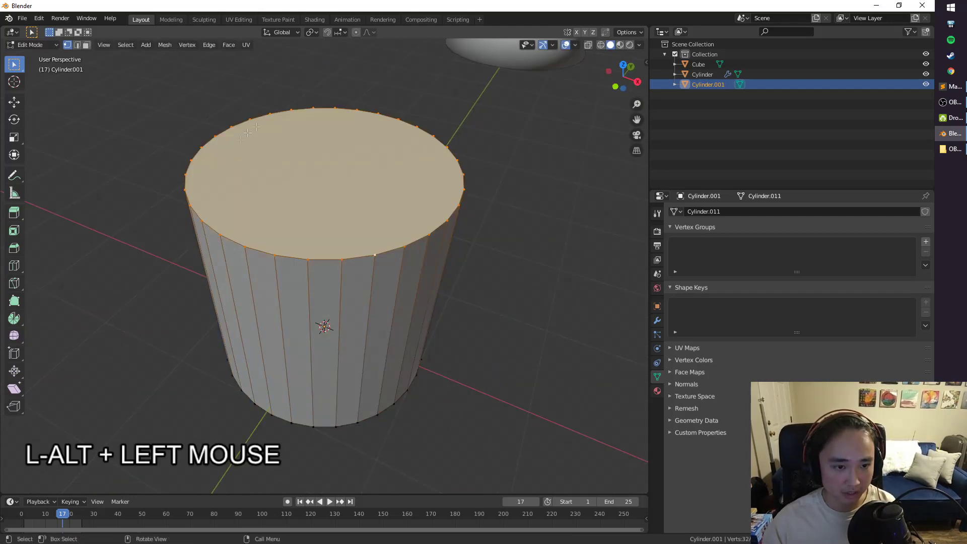
pyautogui.scroll(-3, 422, 285)
pyautogui.moveTo(421, 285); pyautogui.dragTo(411, 243, button='middle')
pyautogui.press('e')
pyautogui.rightClick(406, 268)
pyautogui.press('s')
pyautogui.click(433, 258)
pyautogui.press('e')
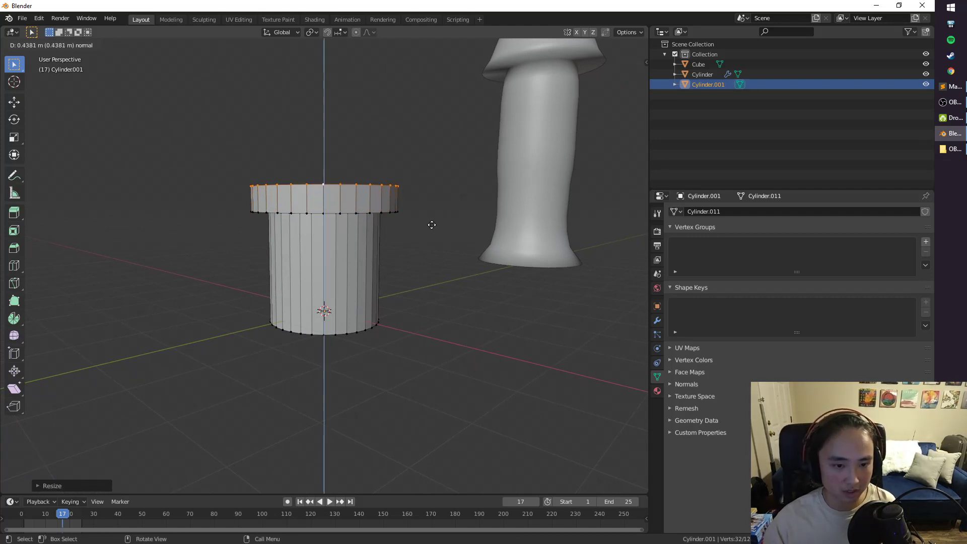
pyautogui.click(430, 222)
pyautogui.press('s')
pyautogui.click(463, 243)
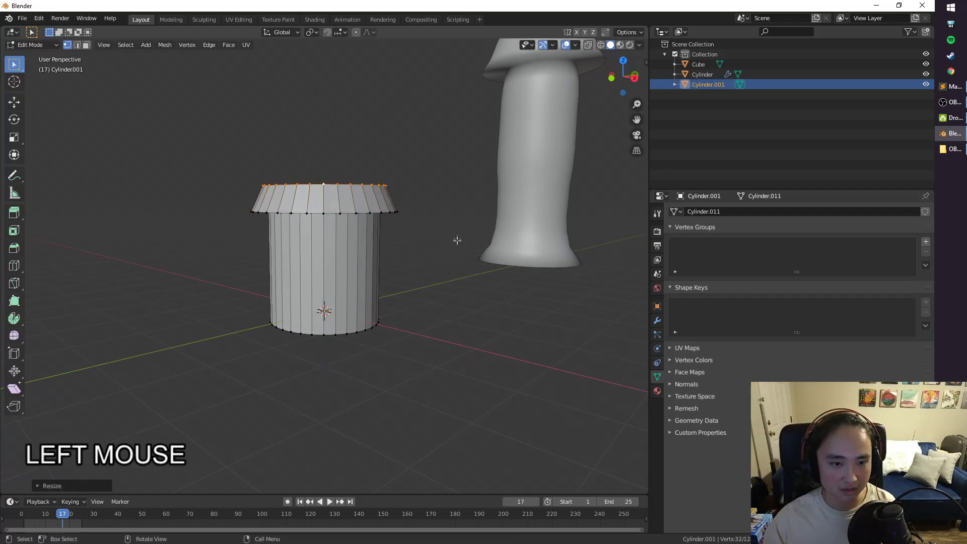
# Step: Extrude and narrow the top loop twice more to build up the cap
pyautogui.press('e')
pyautogui.click(460, 212)
pyautogui.press('s')
pyautogui.click(443, 209)
pyautogui.moveTo(434, 207); pyautogui.dragTo(416, 203, button='middle')
pyautogui.press('e')
pyautogui.click(413, 185)
pyautogui.press('s')
pyautogui.click(394, 177)
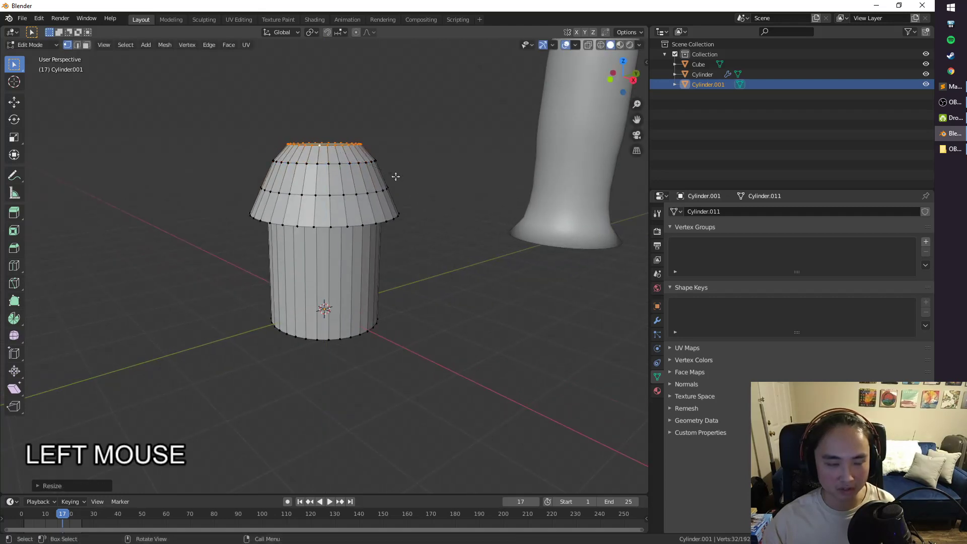
# Step: Extrude and narrow the loop two final times, tapering the cap toward its tip
pyautogui.press('e')
pyautogui.click(401, 158)
pyautogui.press('s')
pyautogui.click(356, 149)
pyautogui.press('e')
pyautogui.click(347, 144)
pyautogui.press('s')
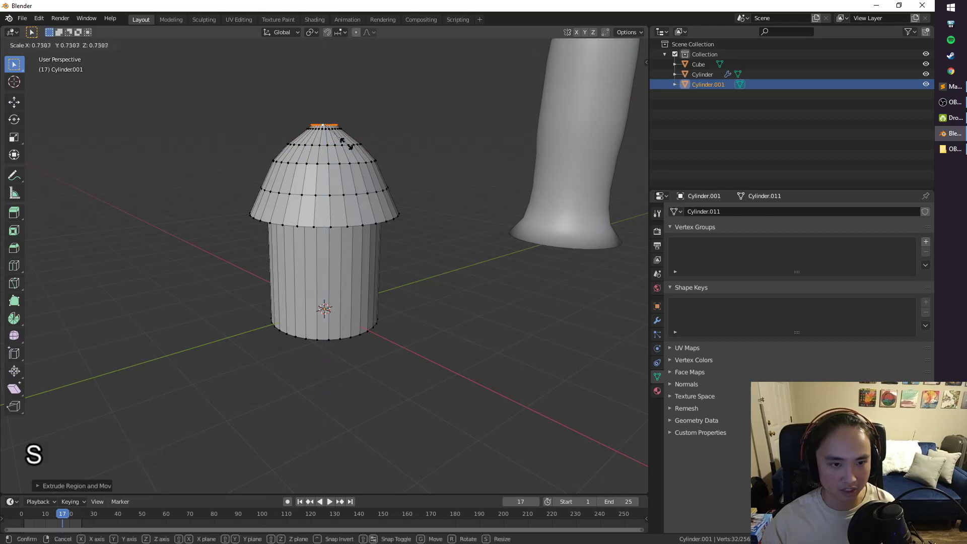
pyautogui.click(335, 133)
pyautogui.moveTo(335, 133); pyautogui.dragTo(335, 175, button='middle')
# Step: Delete the cap's flat top faces and merge the open loop At Center into a point
pyautogui.scroll(3, 335, 144)
pyautogui.press('x')
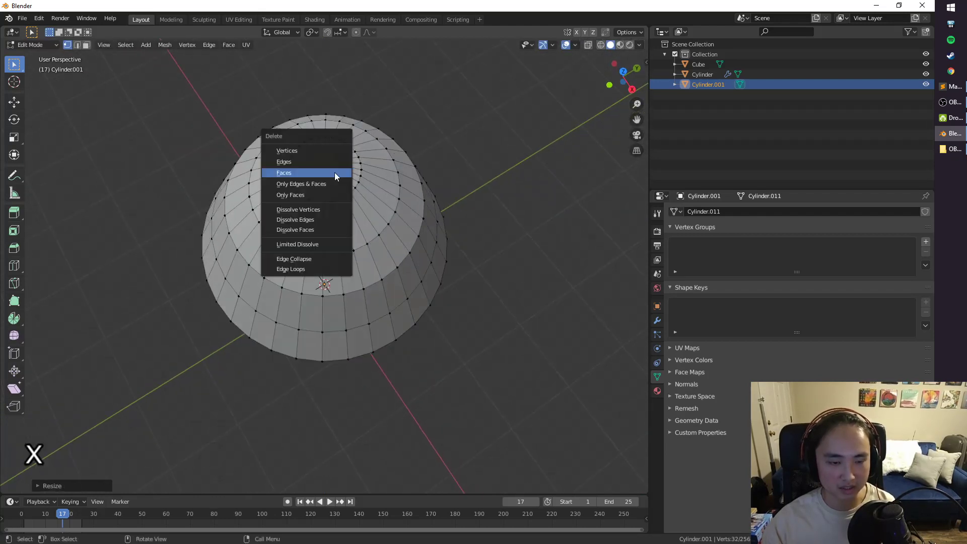
pyautogui.click(306, 175)
pyautogui.keyDown('alt'); pyautogui.click(341, 151); pyautogui.keyUp('alt')
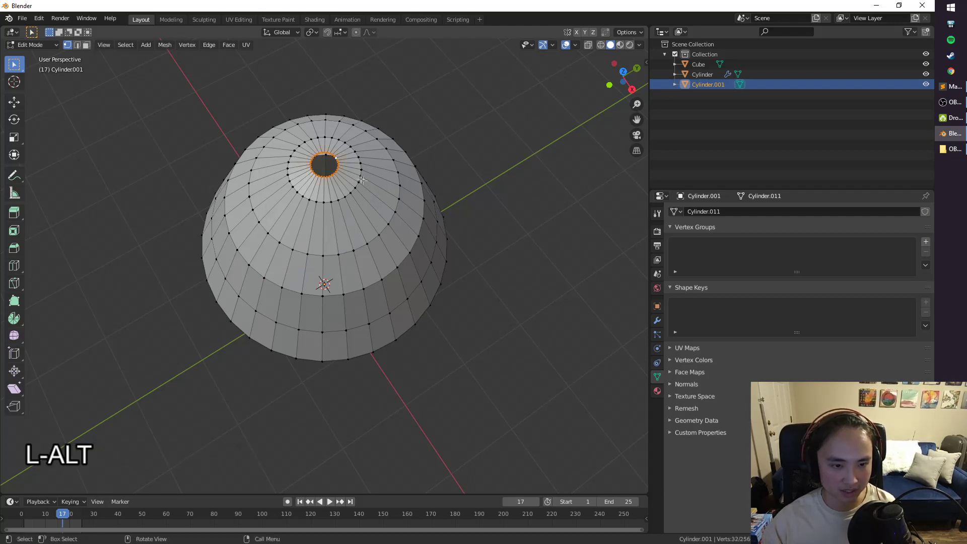
pyautogui.moveTo(362, 179); pyautogui.dragTo(336, 245, button='middle')
pyautogui.hotkey('alt', 'm')
pyautogui.click(313, 168)
pyautogui.press('Tab')
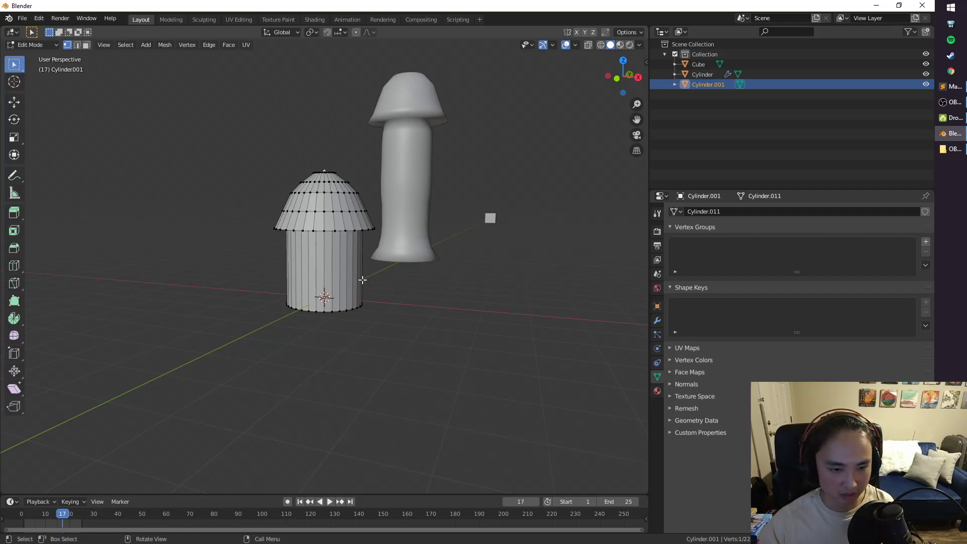
# Step: Add five evenly spaced loop cuts around the stem
pyautogui.hotkey('ctrl', 'r')
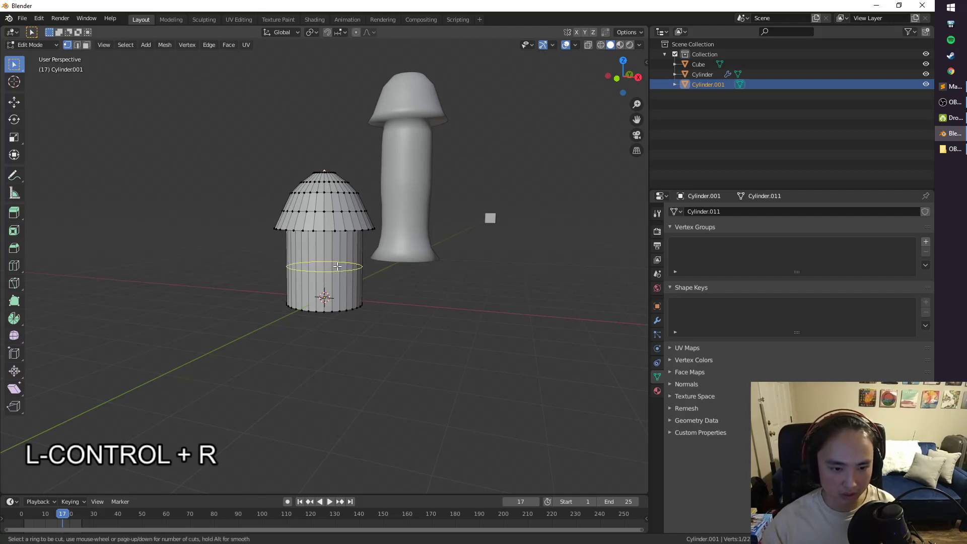
pyautogui.scroll(4, 337, 266)
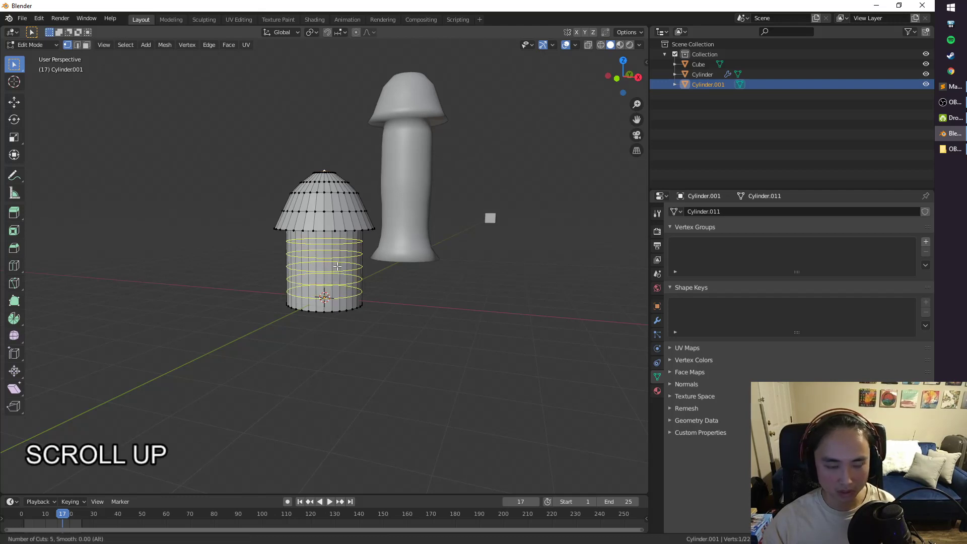
pyautogui.click(337, 266)
pyautogui.rightClick(395, 271)
pyautogui.scroll(-2, 395, 270)
# Step: Apply Shade Smooth to the cylinder in Object Mode
pyautogui.press('Tab')
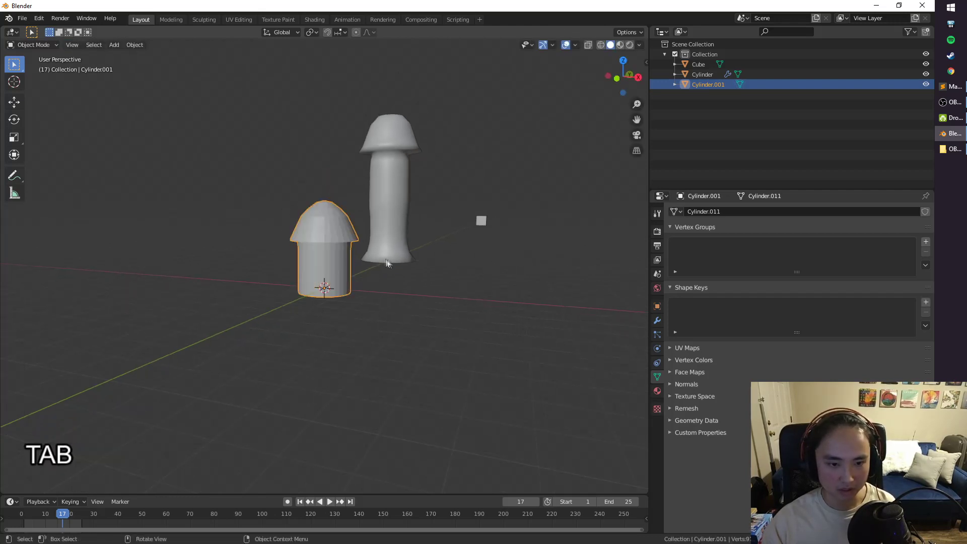
pyautogui.rightClick(331, 252)
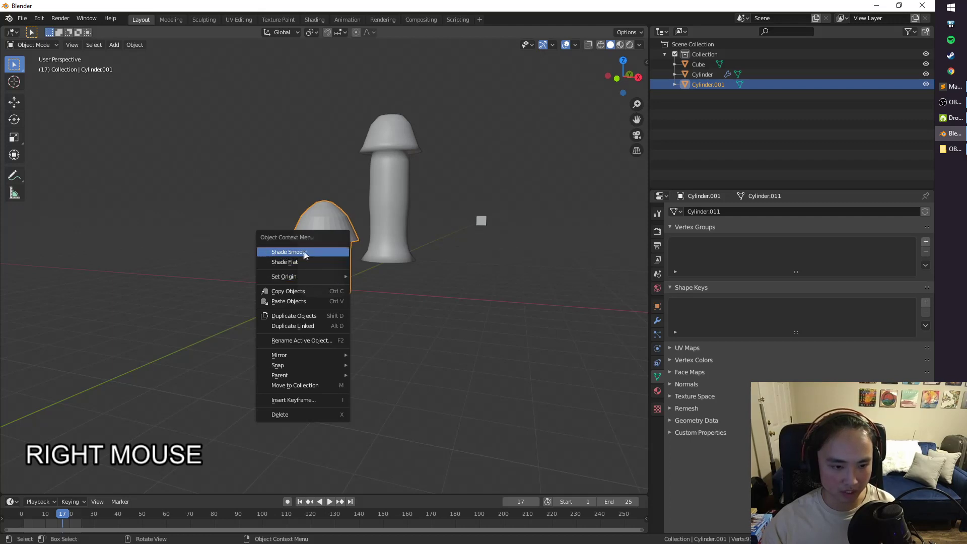
pyautogui.click(306, 252)
pyautogui.click(367, 251)
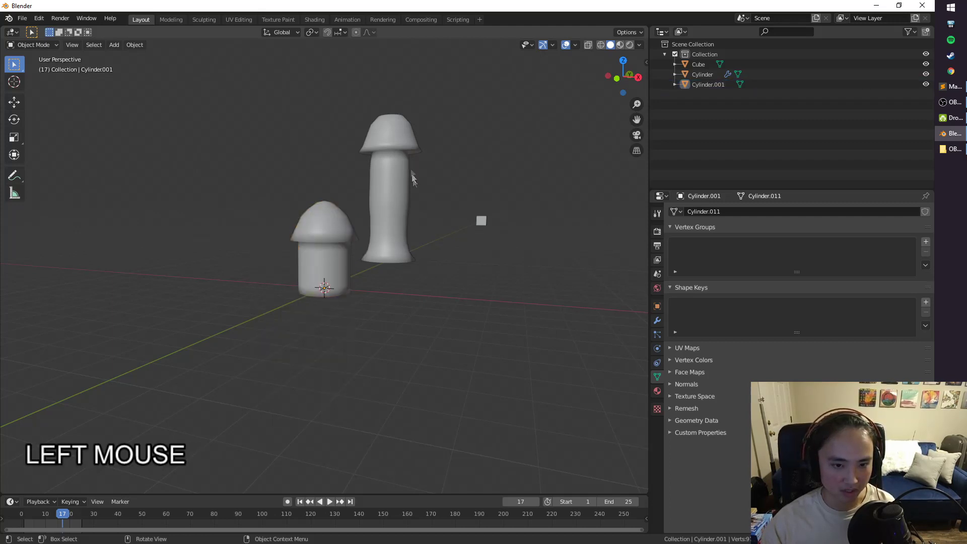
pyautogui.moveTo(412, 179)
pyautogui.mouseDown(button='middle')
pyautogui.moveTo(421, 192)
pyautogui.moveTo(388, 197)
pyautogui.moveTo(403, 194)
pyautogui.mouseUp(button='middle')
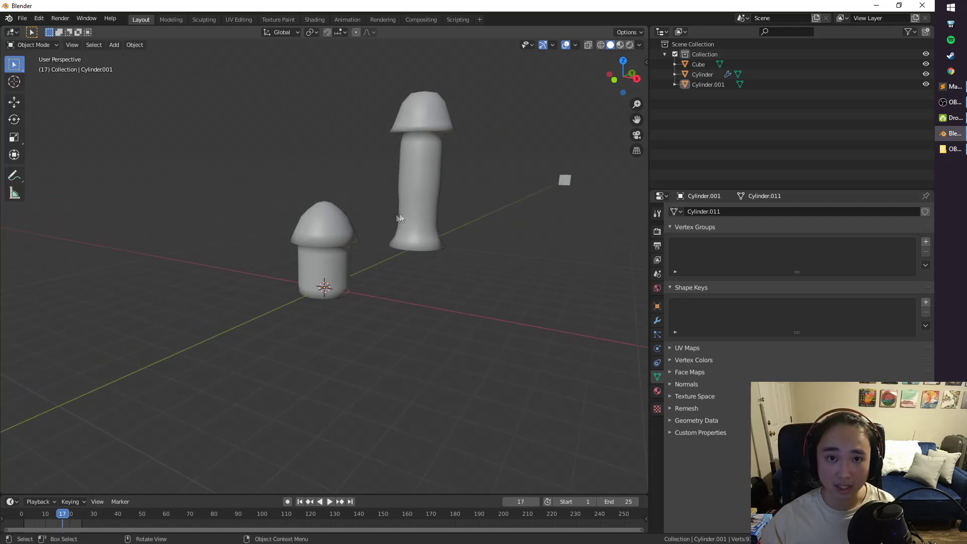
# Step: Delete Cylinder.001 and snap the tall original Cylinder to the cursor at the world origin
pyautogui.click(335, 232)
pyautogui.press('Delete')
pyautogui.click(423, 211)
pyautogui.hotkey('shift', 's')
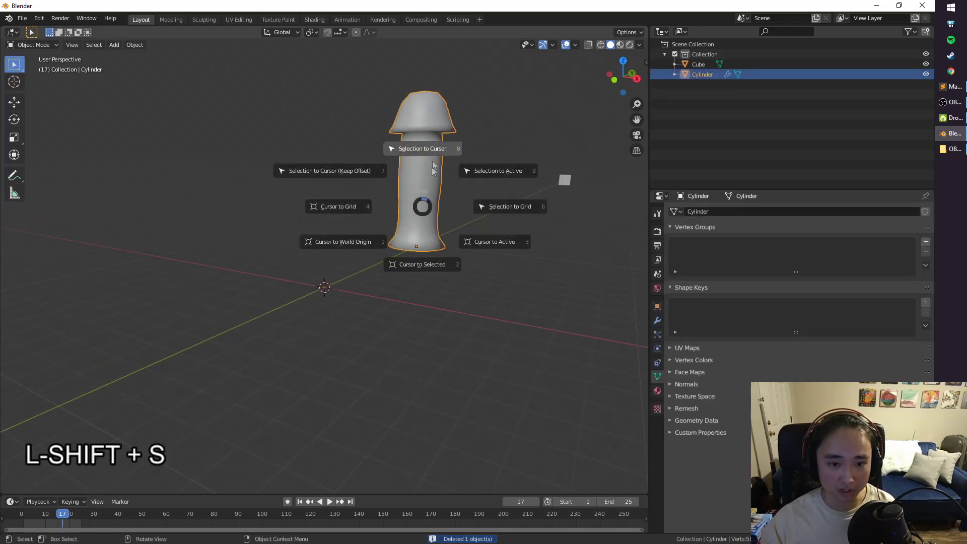
pyautogui.click(431, 158)
pyautogui.moveTo(451, 195); pyautogui.dragTo(569, 321, button='middle')
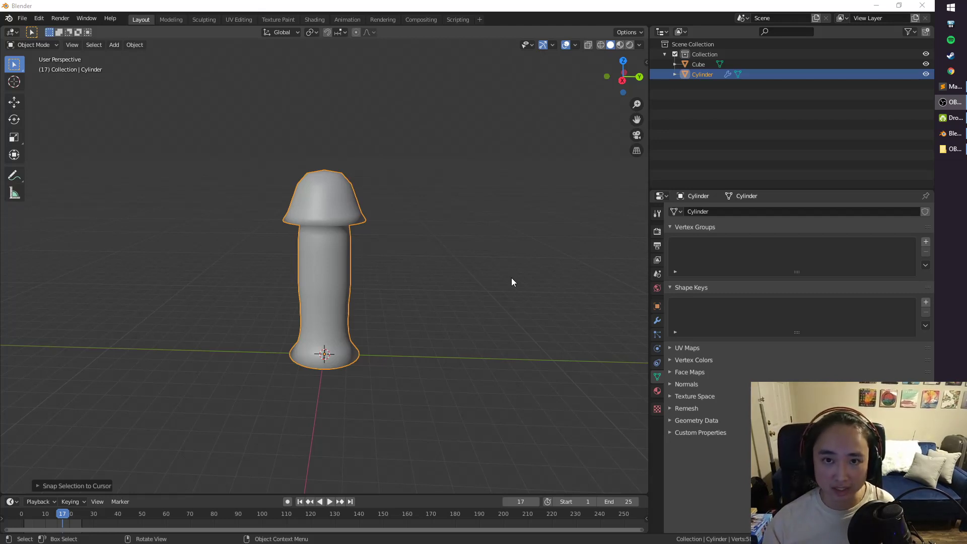
pyautogui.moveTo(371, 258); pyautogui.dragTo(383, 277, button='middle')
pyautogui.click(394, 281)
# Step: Add a single-bone armature at the origin and enable its In Front viewport display
pyautogui.hotkey('shift', 'a')
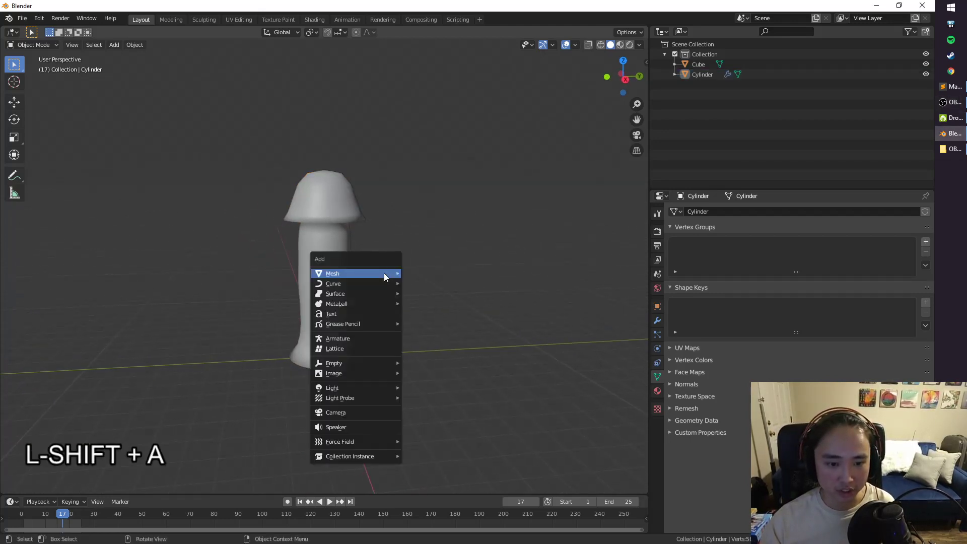
pyautogui.click(356, 339)
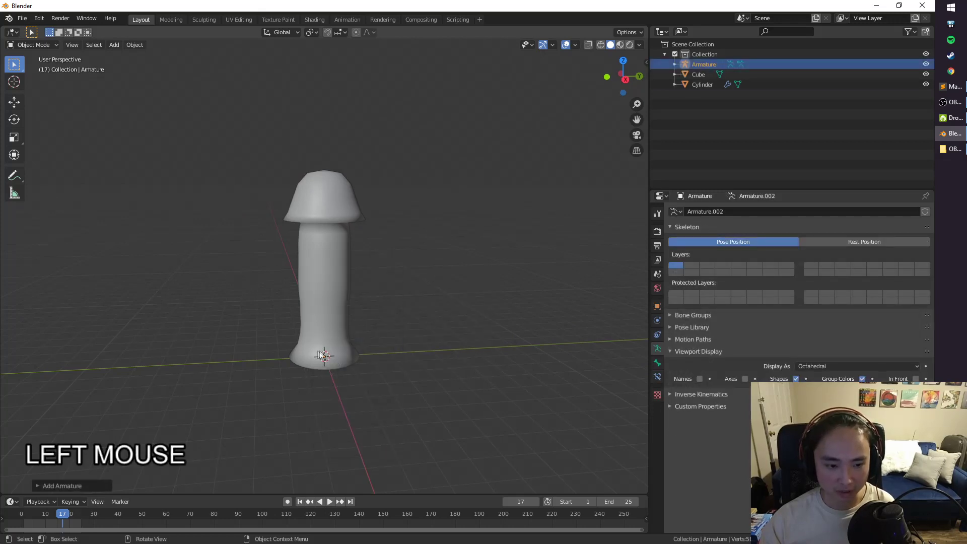
pyautogui.click(926, 84)
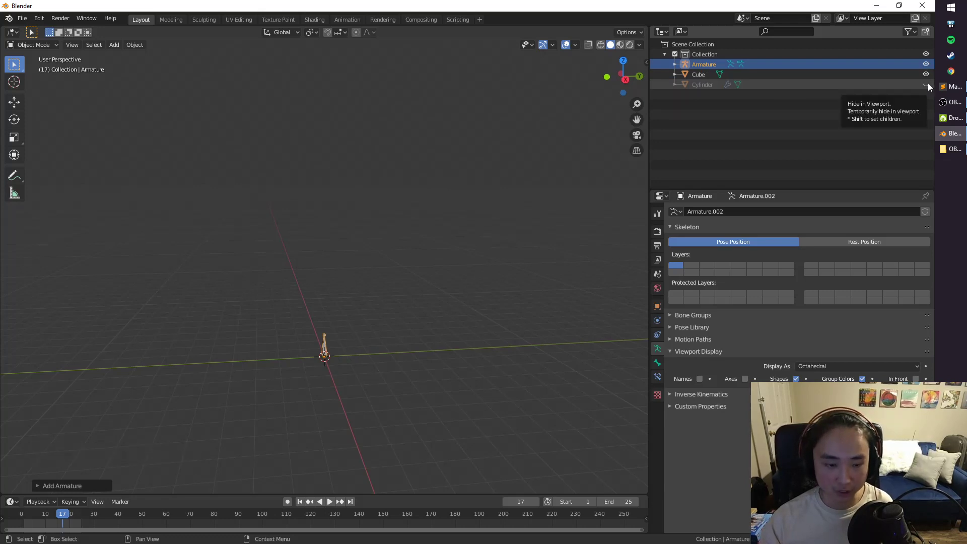
pyautogui.moveTo(429, 197); pyautogui.dragTo(434, 267, button='middle')
pyautogui.click(926, 85)
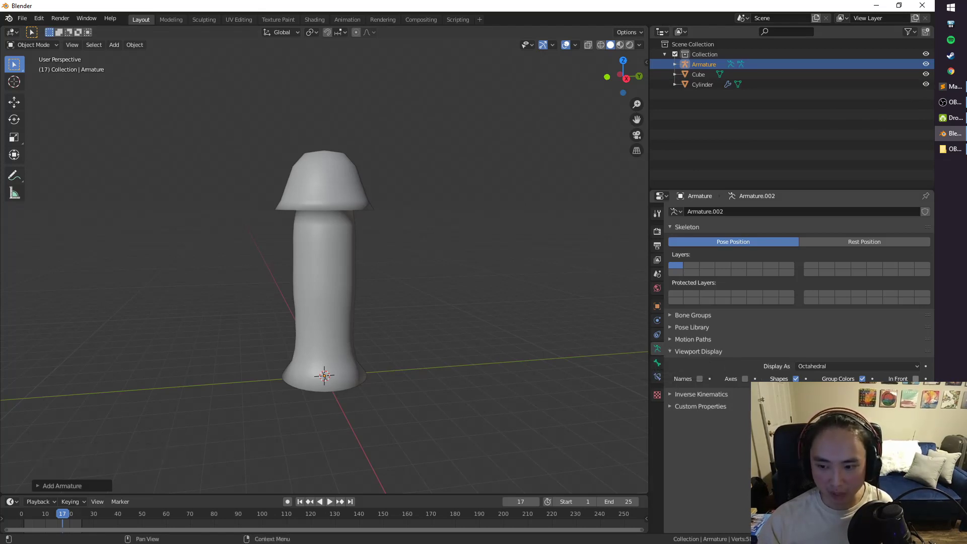
pyautogui.click(916, 379)
pyautogui.moveTo(378, 296); pyautogui.dragTo(324, 362, button='middle')
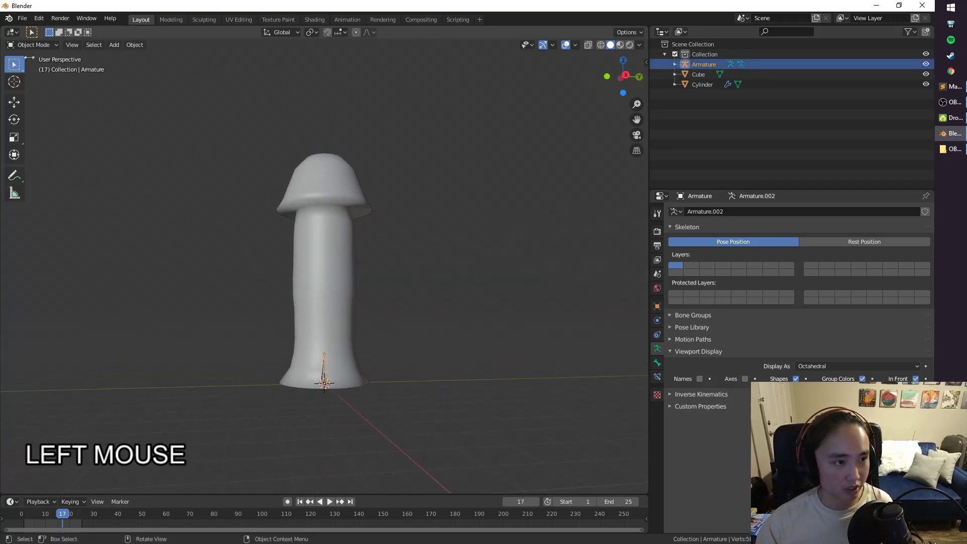
# Step: Extrude bones vertically from the base bone up through the stem to the cap's tip
pyautogui.press('Tab')
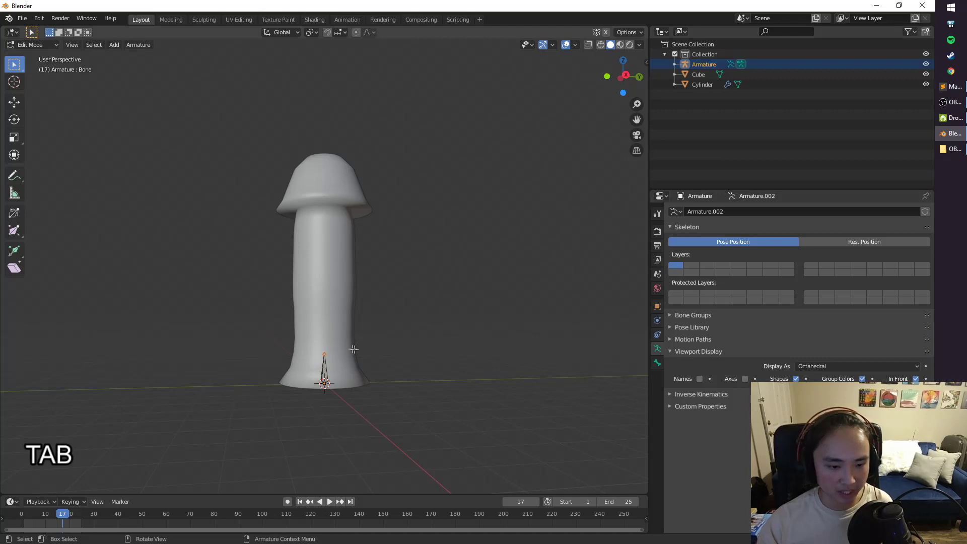
pyautogui.moveTo(354, 349); pyautogui.dragTo(375, 362, button='middle')
pyautogui.press('e')
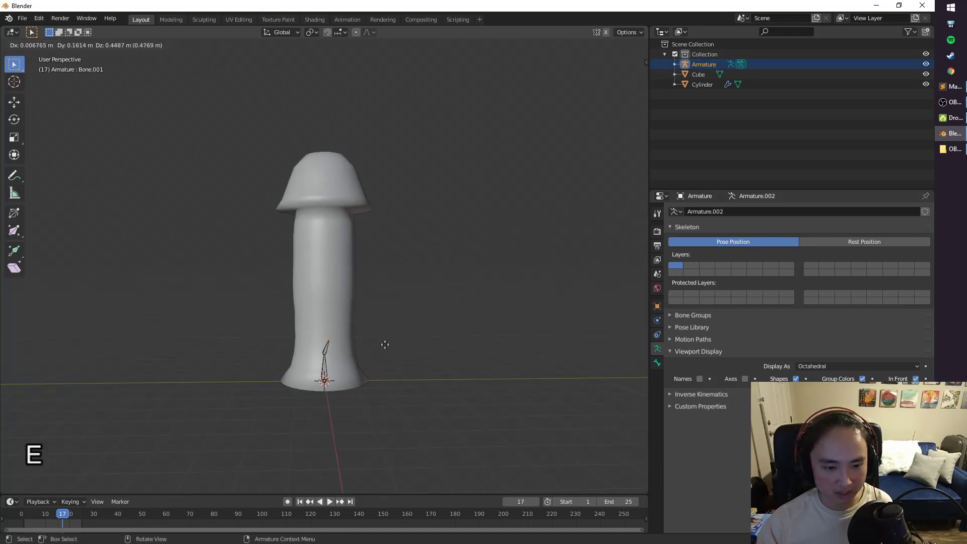
pyautogui.press('z')
pyautogui.click(385, 321)
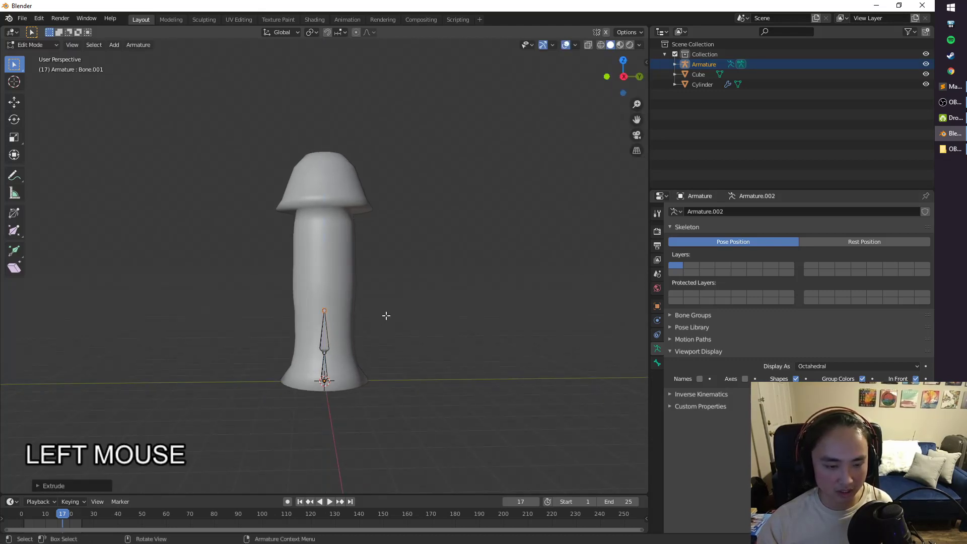
pyautogui.press('e')
pyautogui.click(391, 282)
pyautogui.press('e')
pyautogui.click(383, 252)
pyautogui.moveTo(373, 241); pyautogui.dragTo(342, 224, button='middle')
pyautogui.press('KP_3')
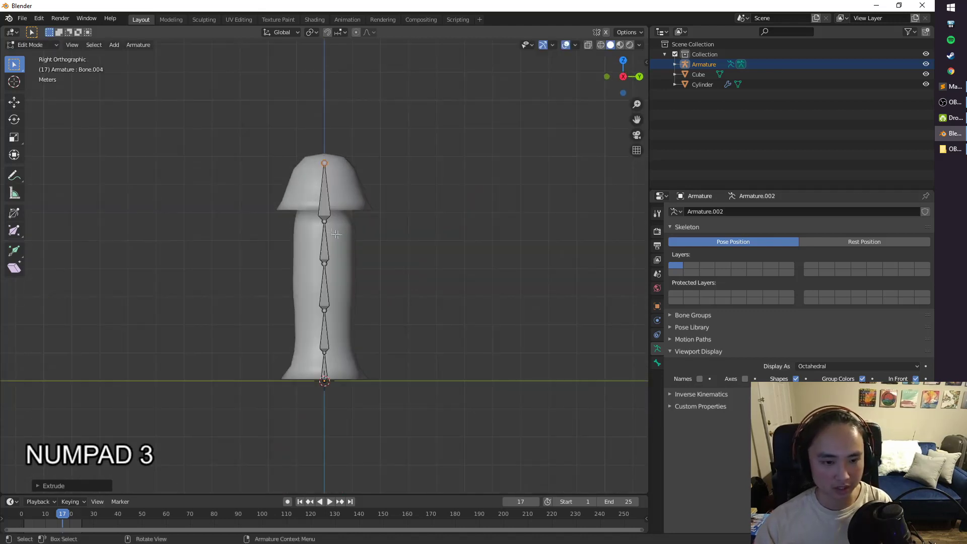
pyautogui.press('Tab')
pyautogui.click(330, 266)
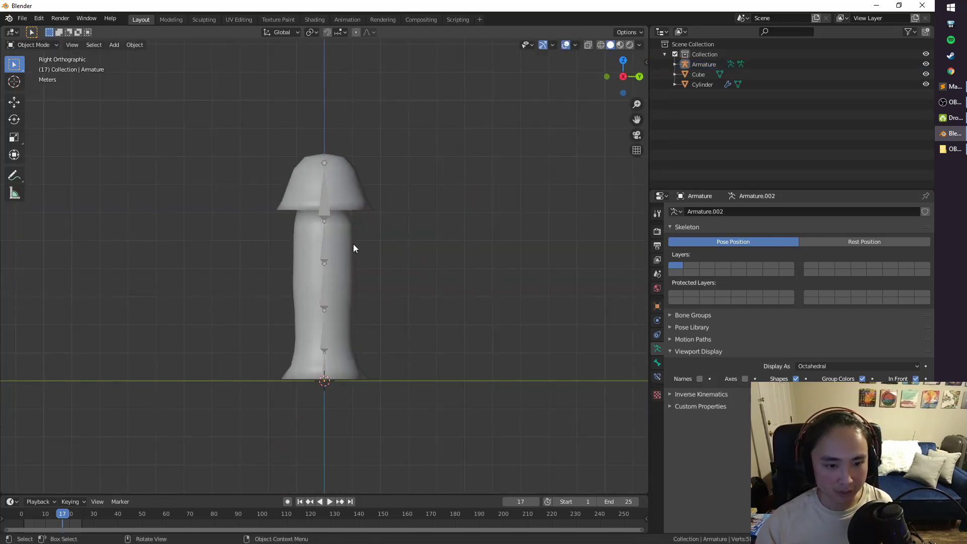
# Step: Parent the Cylinder to the armature With Automatic Weights
pyautogui.click(347, 200)
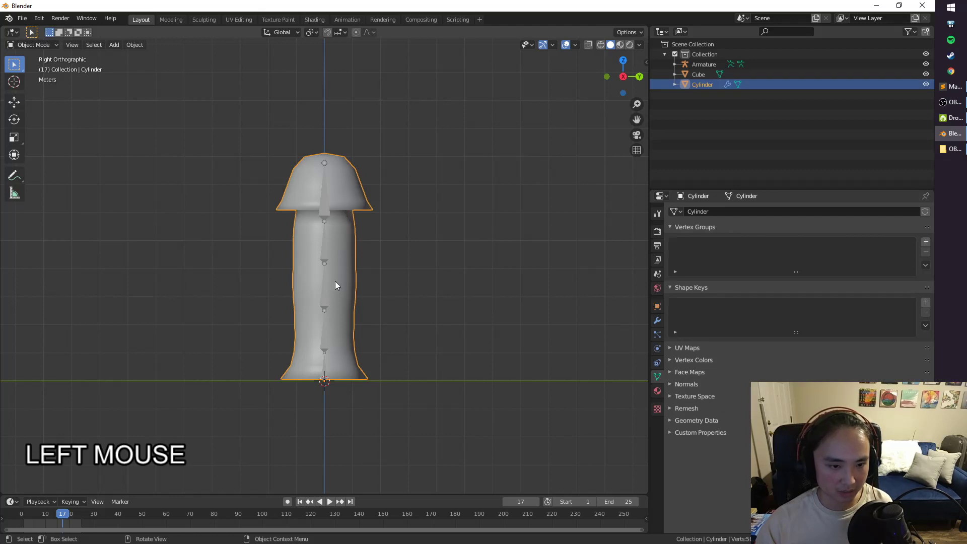
pyautogui.keyDown('shift'); pyautogui.click(325, 252); pyautogui.keyUp('shift')
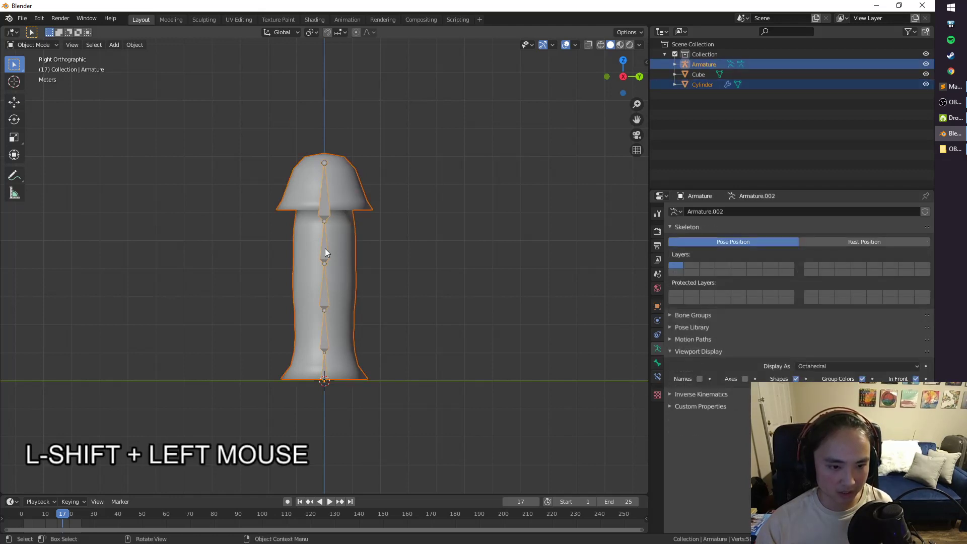
pyautogui.hotkey('ctrl', 'p')
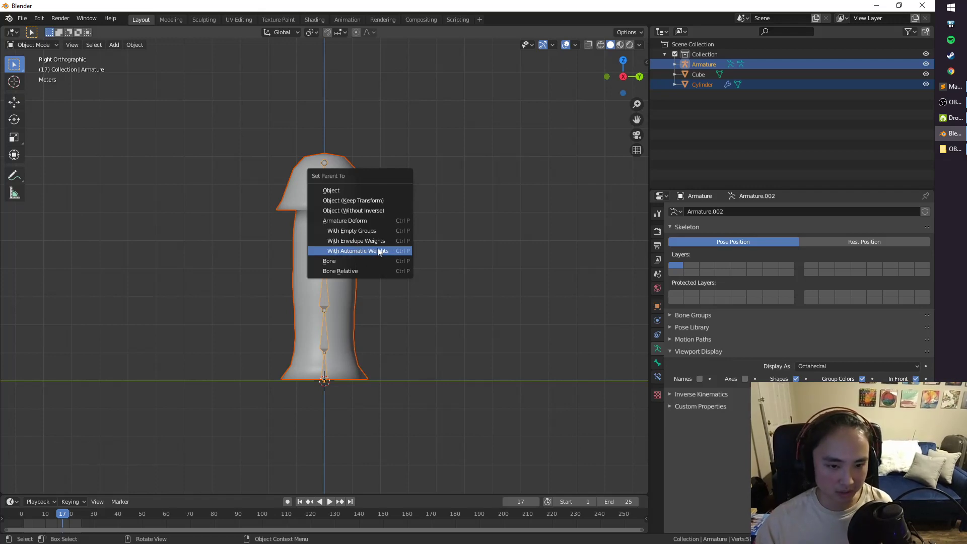
pyautogui.click(377, 251)
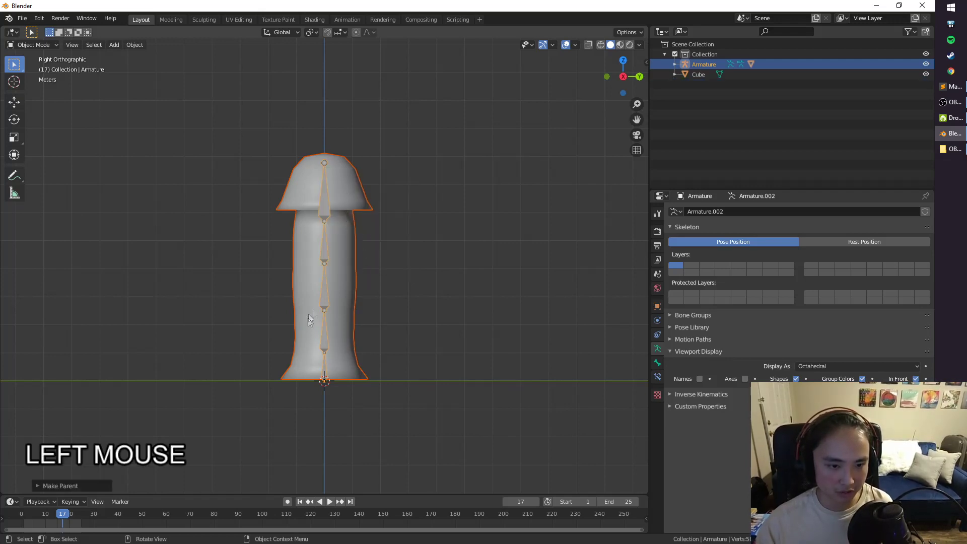
# Step: Check the Cylinder's new vertex groups under the armature in the Outliner
pyautogui.click(675, 64)
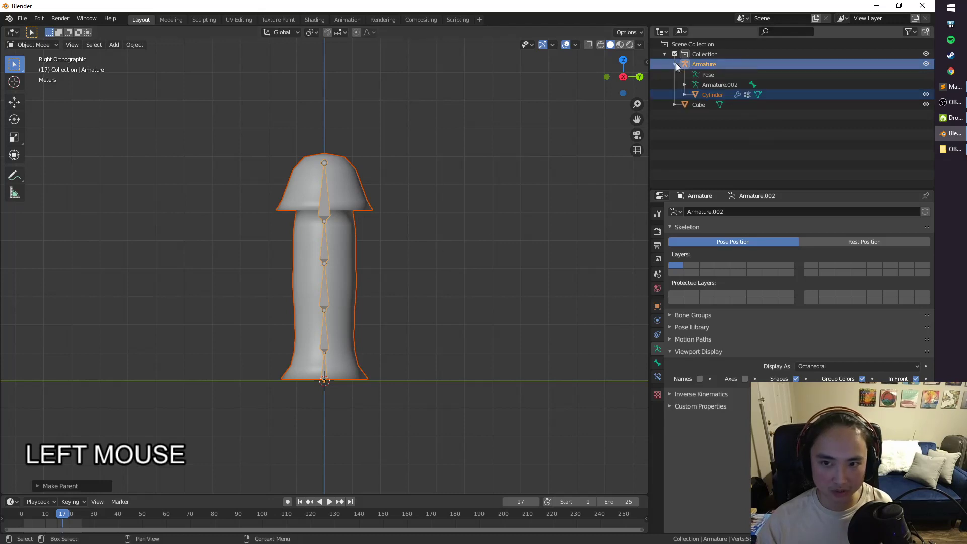
pyautogui.click(684, 95)
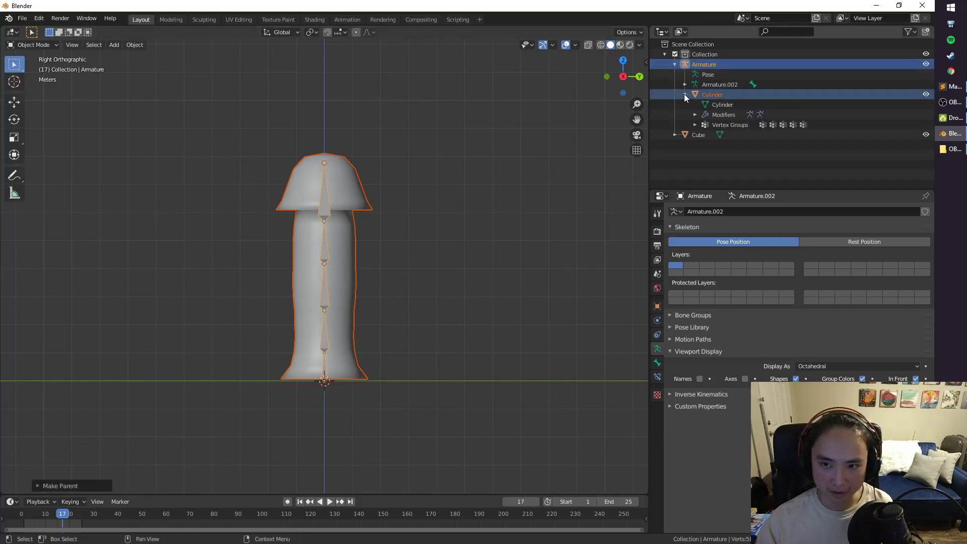
pyautogui.click(684, 95)
pyautogui.click(675, 64)
pyautogui.click(460, 174)
pyautogui.moveTo(460, 173); pyautogui.dragTo(382, 166, button='middle')
pyautogui.click(33, 45)
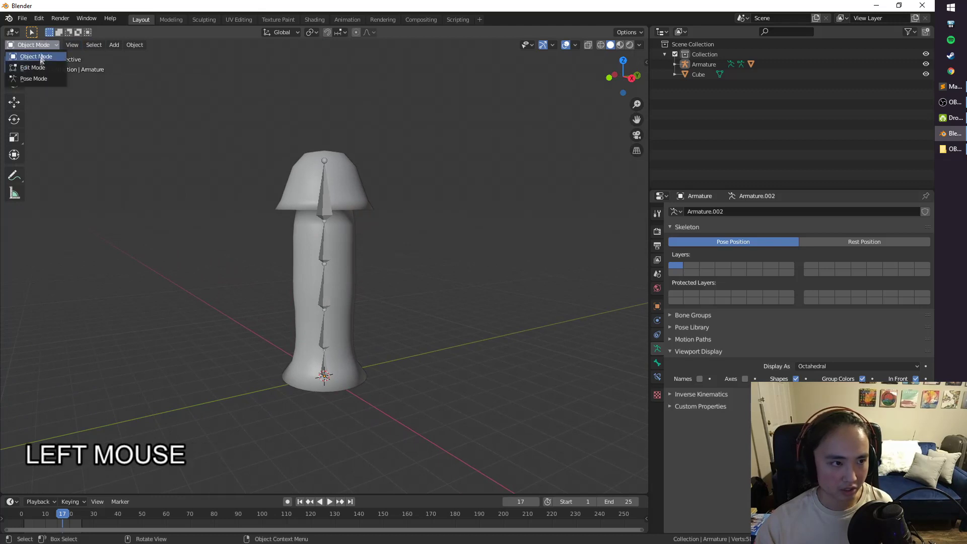
pyautogui.click(26, 79)
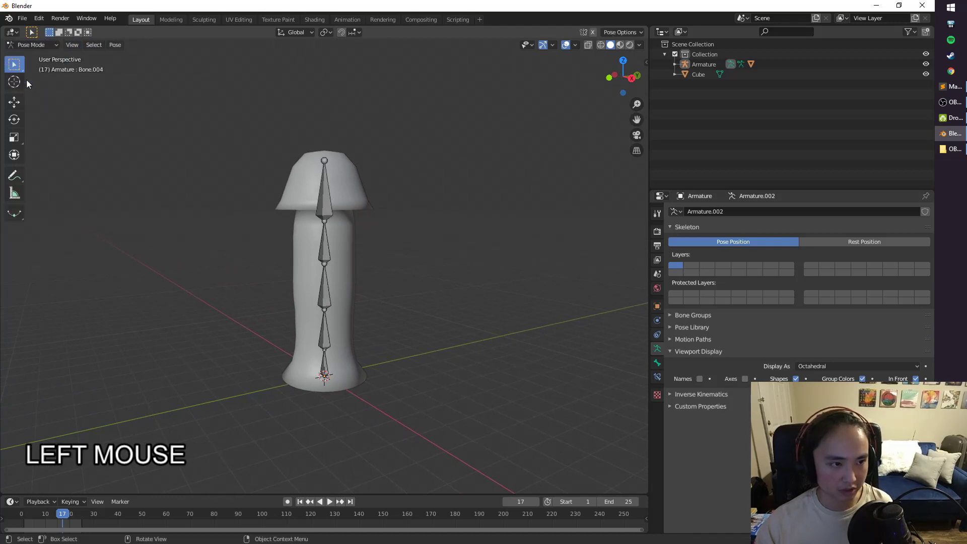
pyautogui.click(327, 203)
pyautogui.moveTo(328, 203); pyautogui.dragTo(373, 209, button='middle')
pyautogui.press('r')
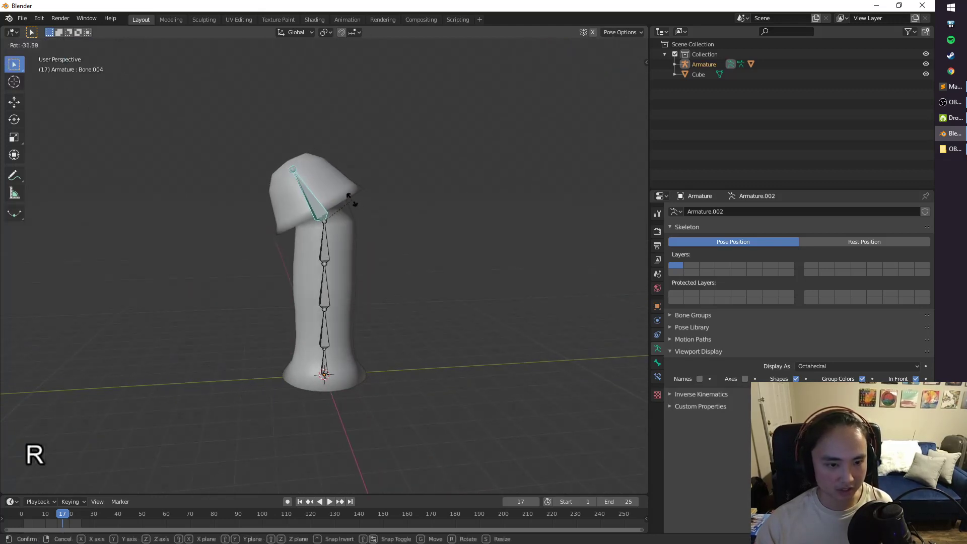
pyautogui.click(340, 226)
pyautogui.click(348, 234)
pyautogui.press('r')
pyautogui.click(347, 236)
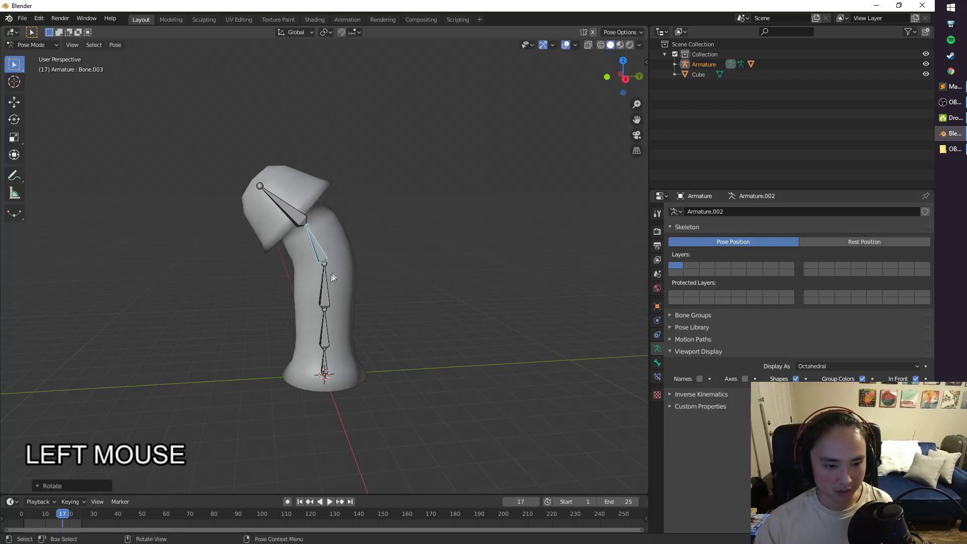
pyautogui.click(330, 284)
pyautogui.press('r')
pyautogui.click(377, 244)
pyautogui.click(320, 330)
pyautogui.press('r')
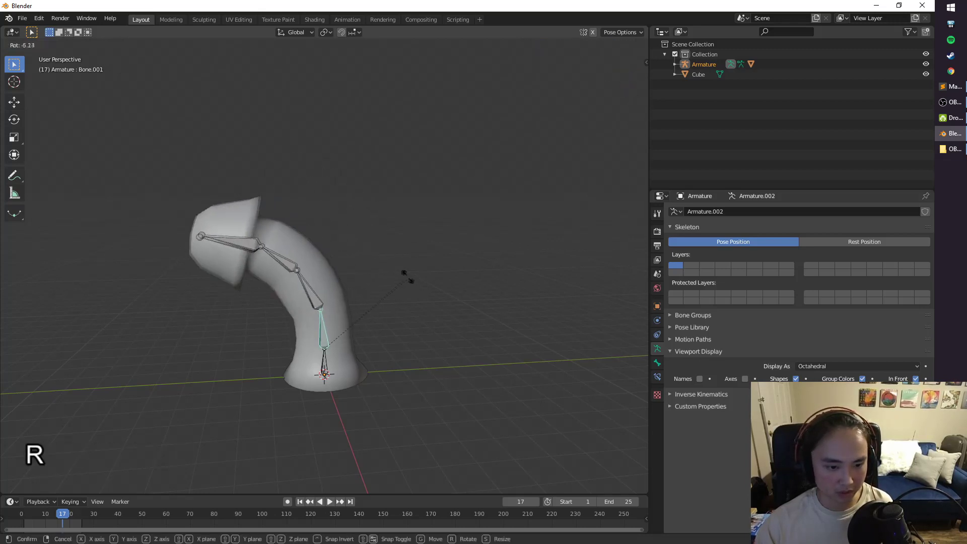
pyautogui.click(334, 310)
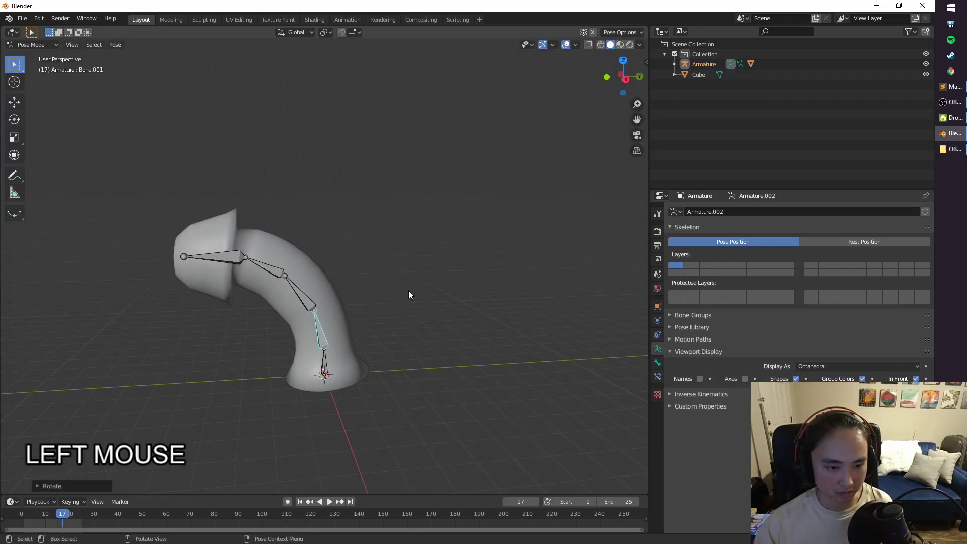
pyautogui.press('r')
pyautogui.hotkey('alt', 'r')
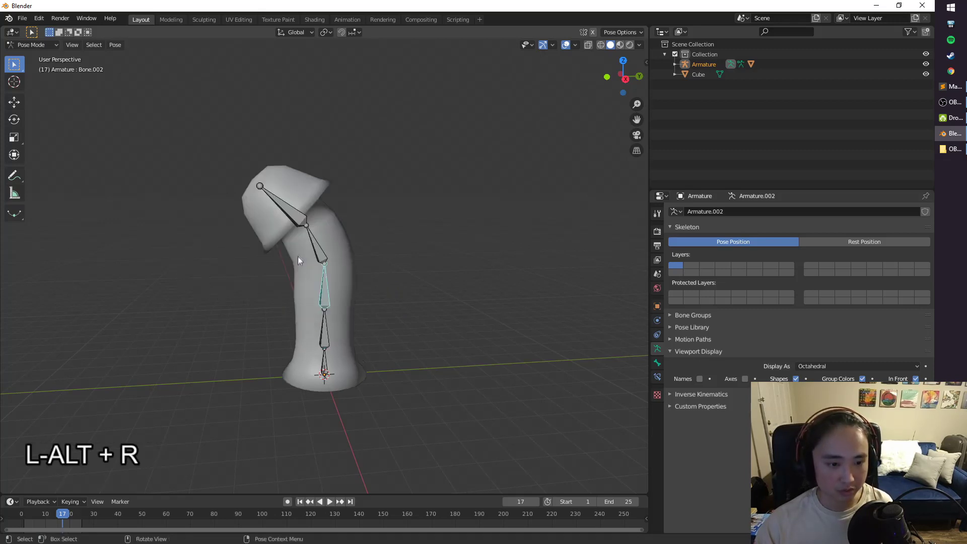
pyautogui.click(308, 229)
pyautogui.hotkey('alt', 'r')
pyautogui.hotkey('ctrl', 'Tab')
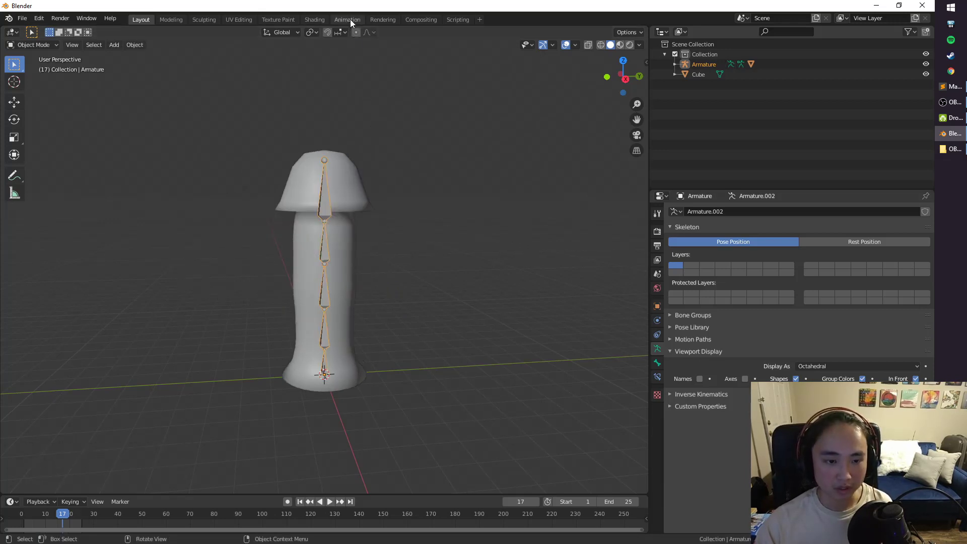
# Step: In the Animation workspace's Action Editor, create a new action named 'Wiggle'
pyautogui.click(347, 20)
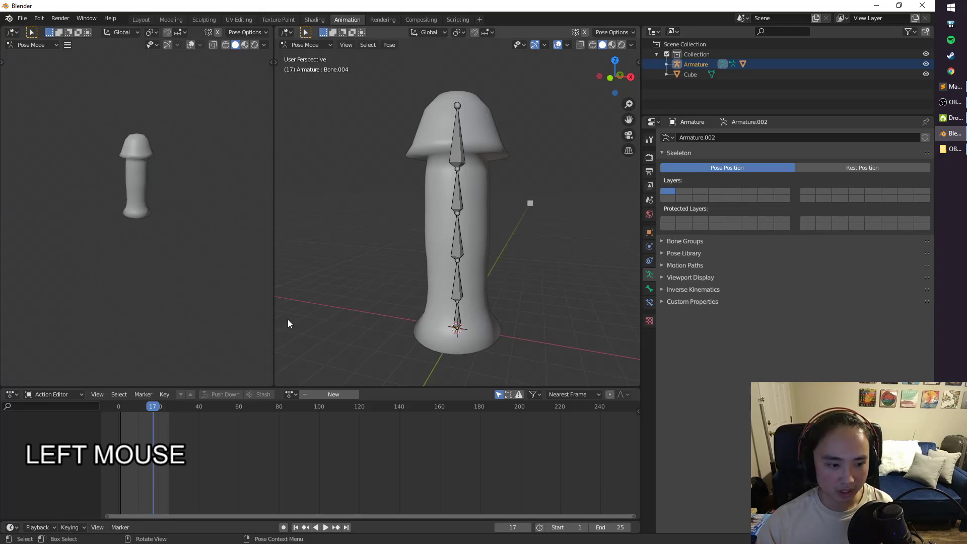
pyautogui.click(53, 394)
pyautogui.click(44, 418)
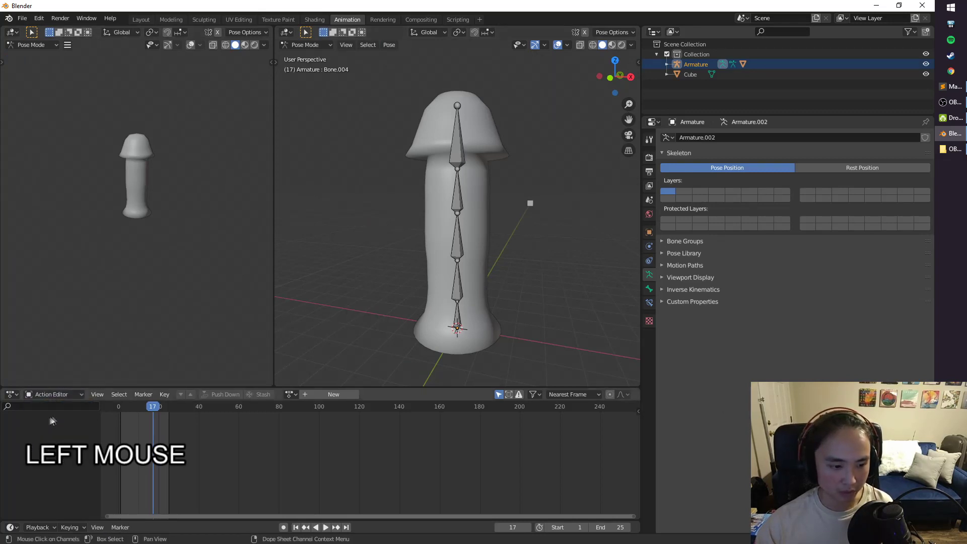
pyautogui.click(335, 394)
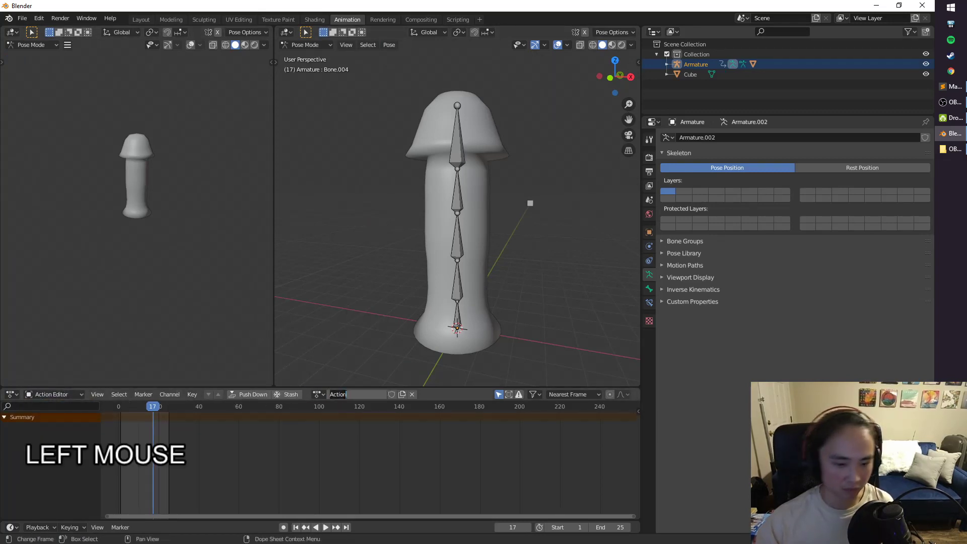
pyautogui.write('W')
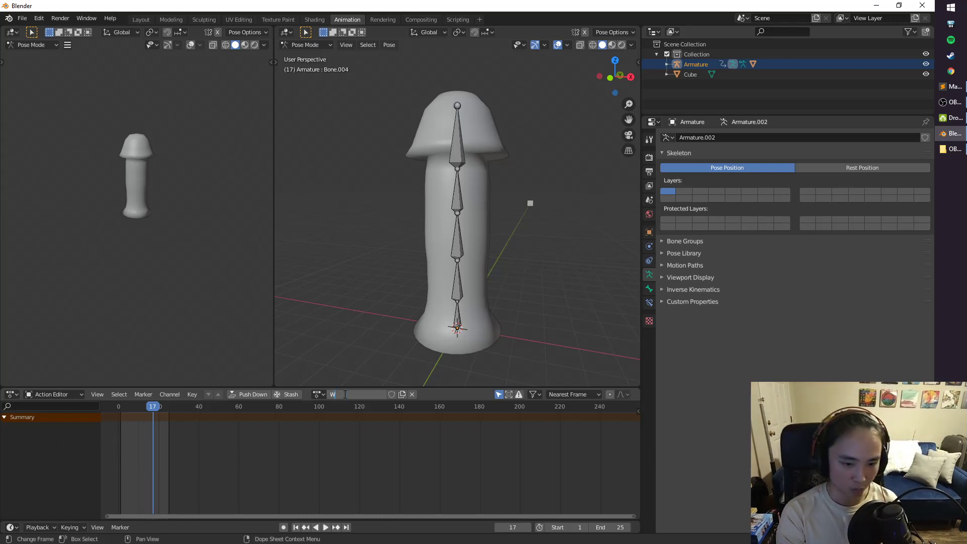
pyautogui.write('iggle')
pyautogui.press('Return')
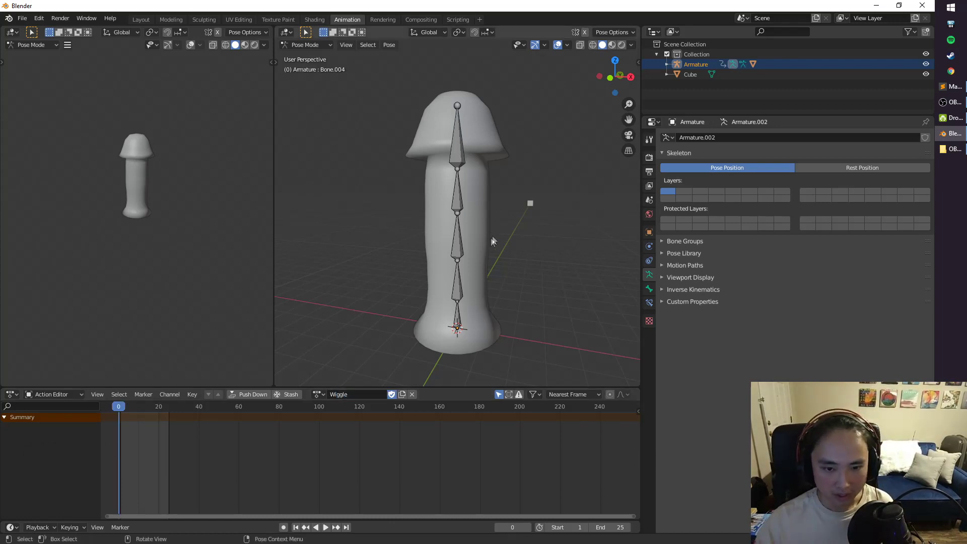
# Step: Insert LocRotScale keyframes for all bones at frame 0
pyautogui.press('a')
pyautogui.press('i')
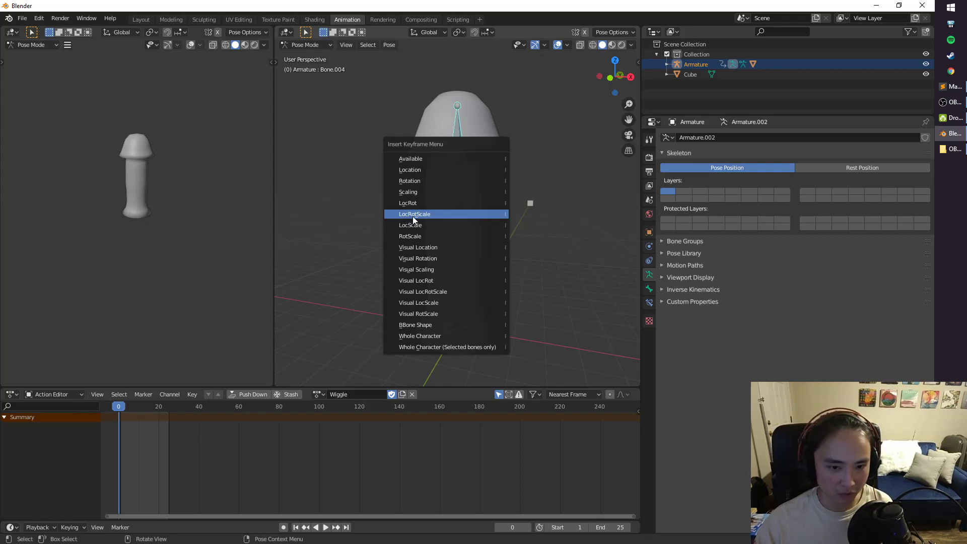
pyautogui.click(437, 215)
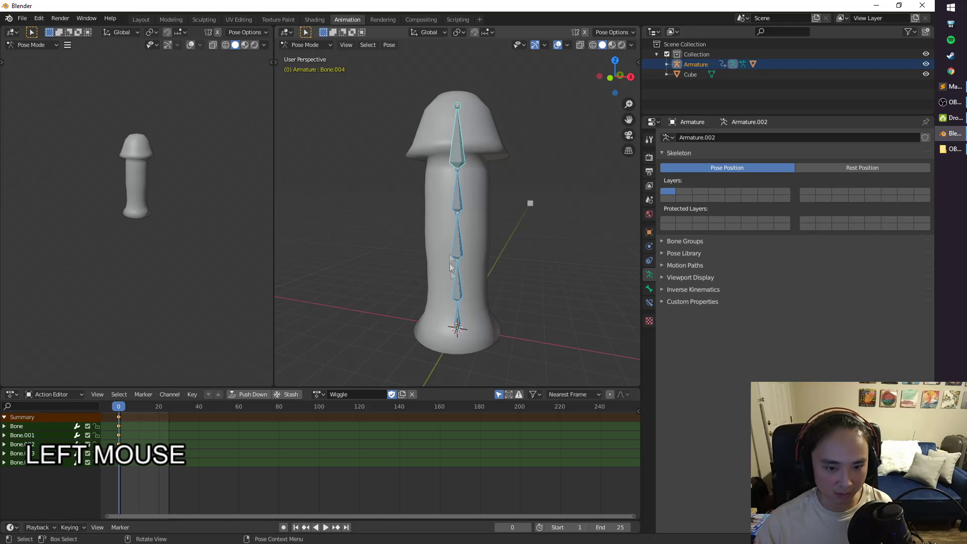
# Step: At frame 10, rotate the top bone, Bone.003, Bone.002 and Bone.001 to bend the mushroom
pyautogui.click(138, 406)
pyautogui.click(456, 162)
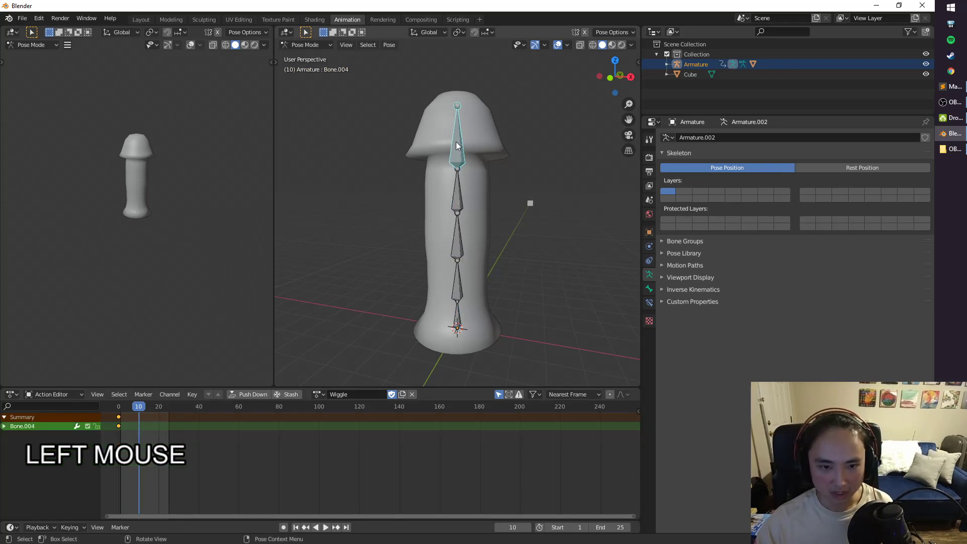
pyautogui.press('KP_3')
pyautogui.press('r')
pyautogui.click(470, 115)
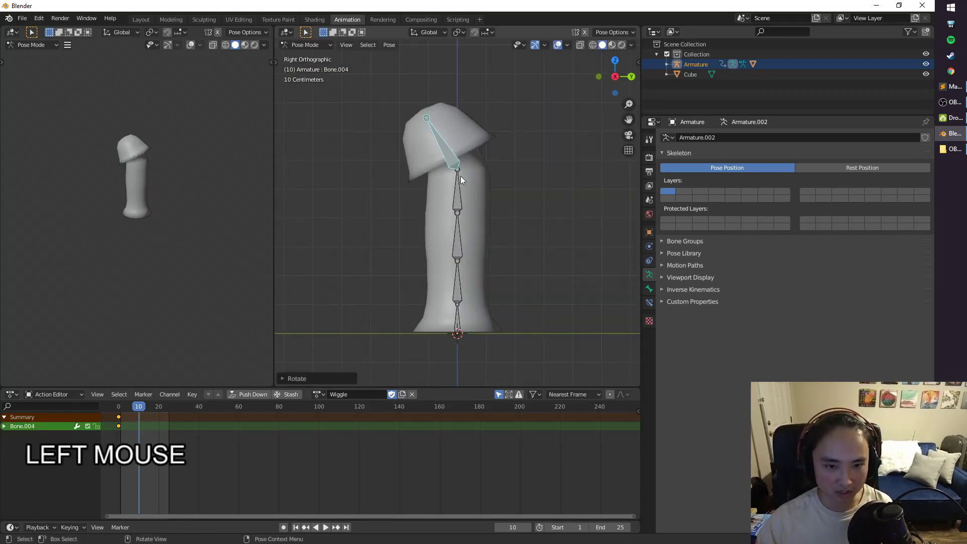
pyautogui.click(461, 177)
pyautogui.press('r')
pyautogui.click(486, 206)
pyautogui.click(458, 235)
pyautogui.press('r')
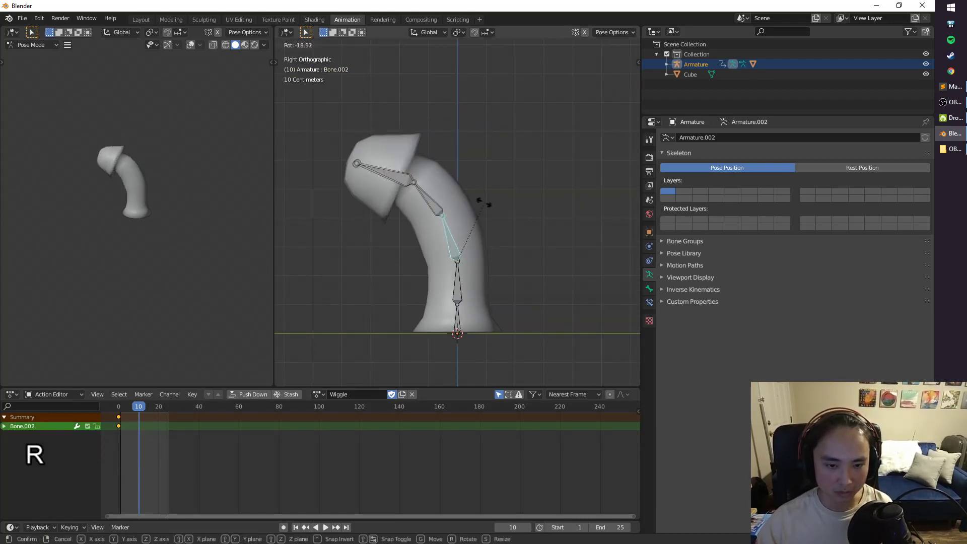
pyautogui.click(463, 272)
pyautogui.click(458, 280)
pyautogui.press('r')
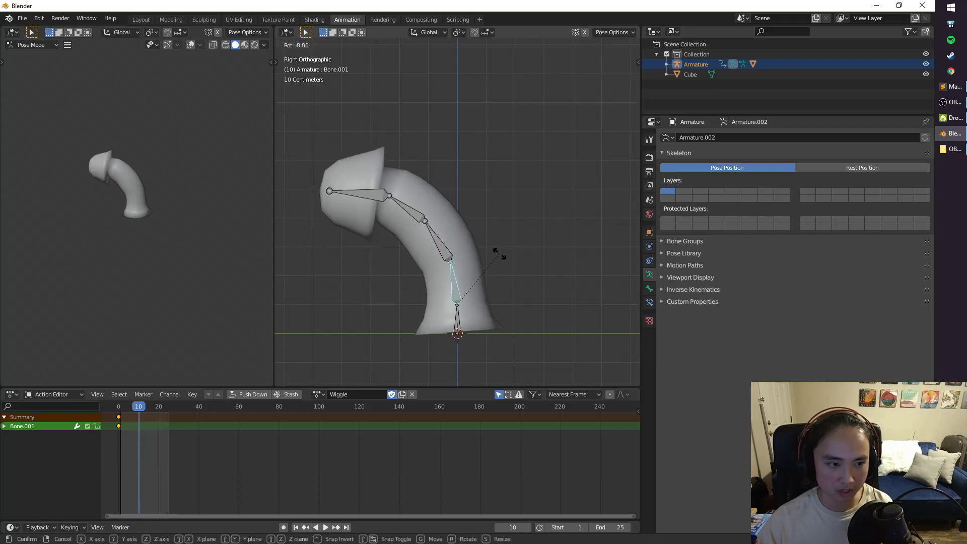
pyautogui.click(500, 256)
# Step: Key all bones at frame 10 and scrub to preview the bend
pyautogui.press('a')
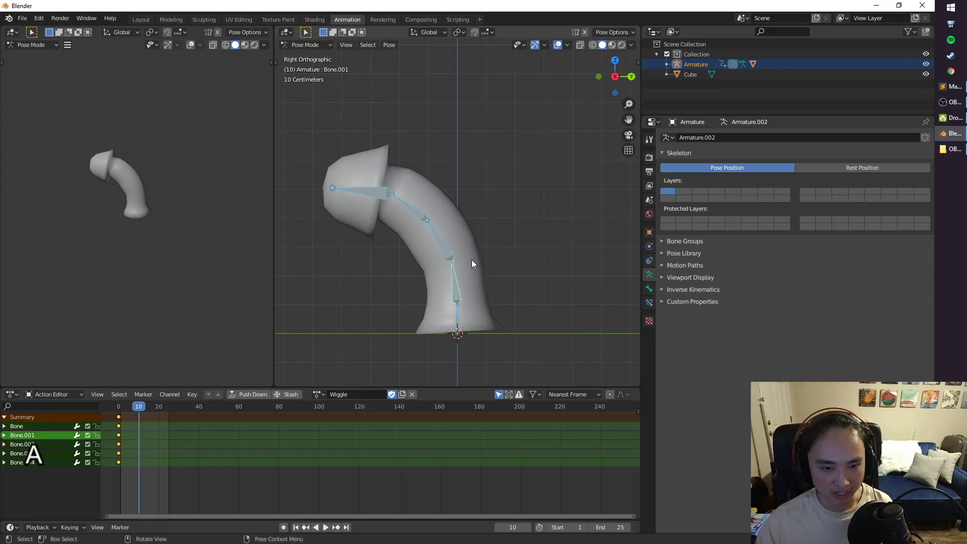
pyautogui.press('i')
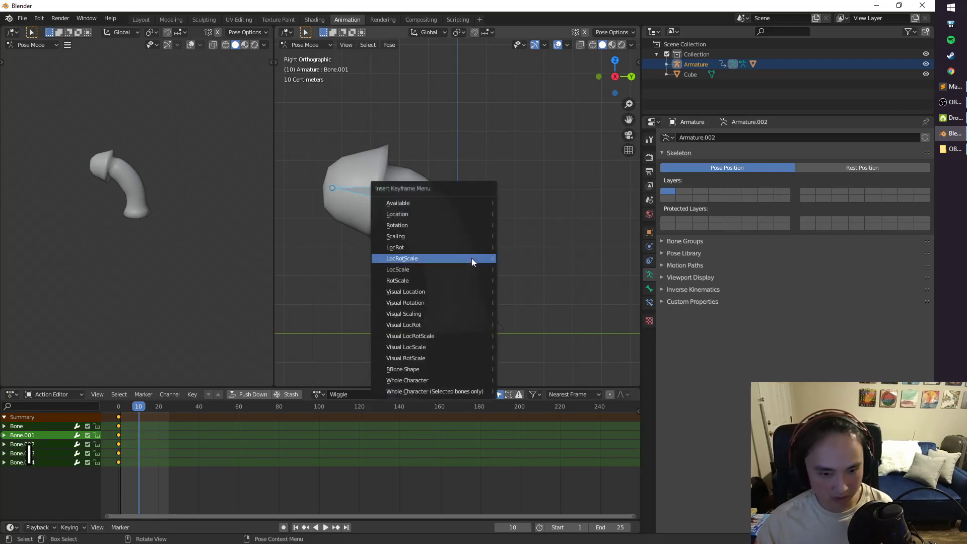
pyautogui.click(438, 257)
pyautogui.moveTo(137, 405)
pyautogui.mouseDown()
pyautogui.moveTo(116, 405)
pyautogui.moveTo(126, 406)
pyautogui.mouseUp()
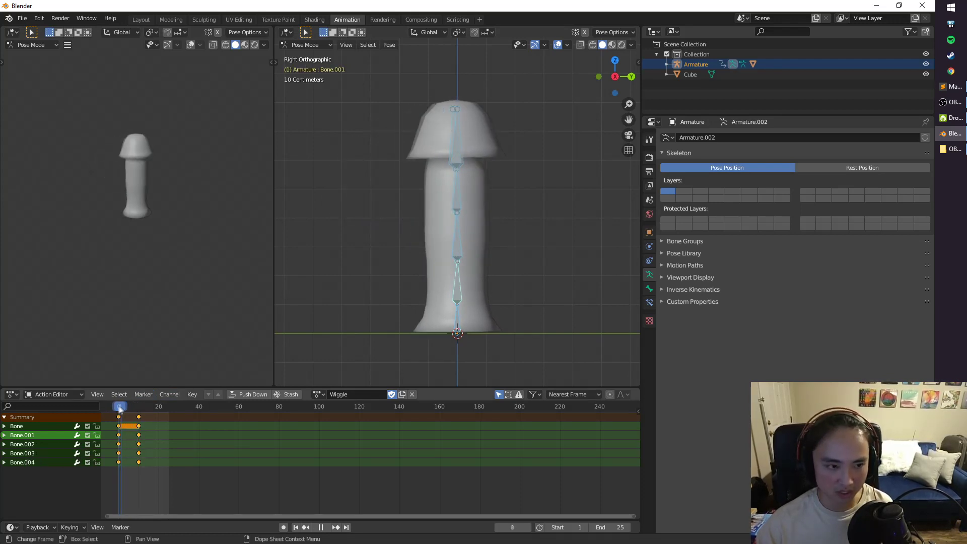
# Step: Rotate Bone.001 through Bone.004 so the stem and cap bend to the right
pyautogui.press('space')
pyautogui.click(456, 282)
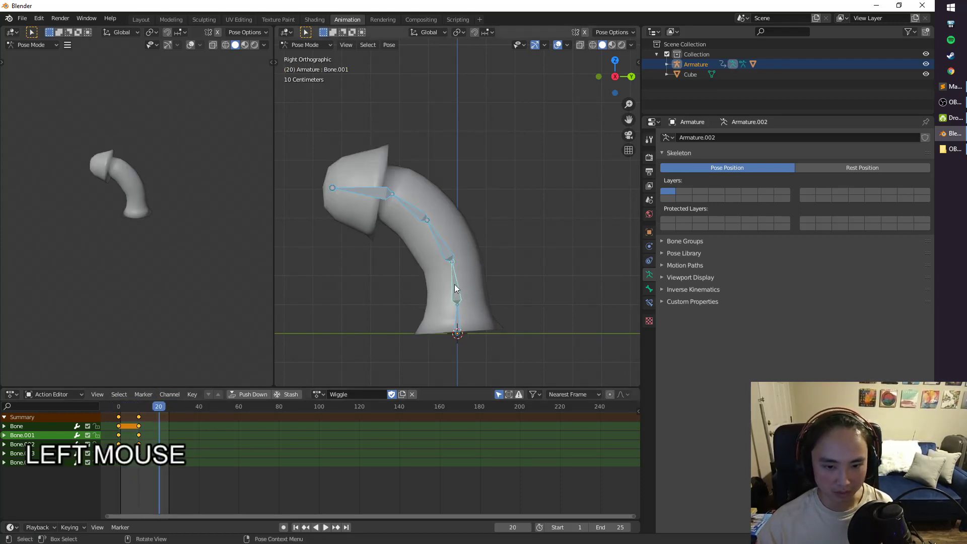
pyautogui.press('r')
pyautogui.click(489, 285)
pyautogui.press('r')
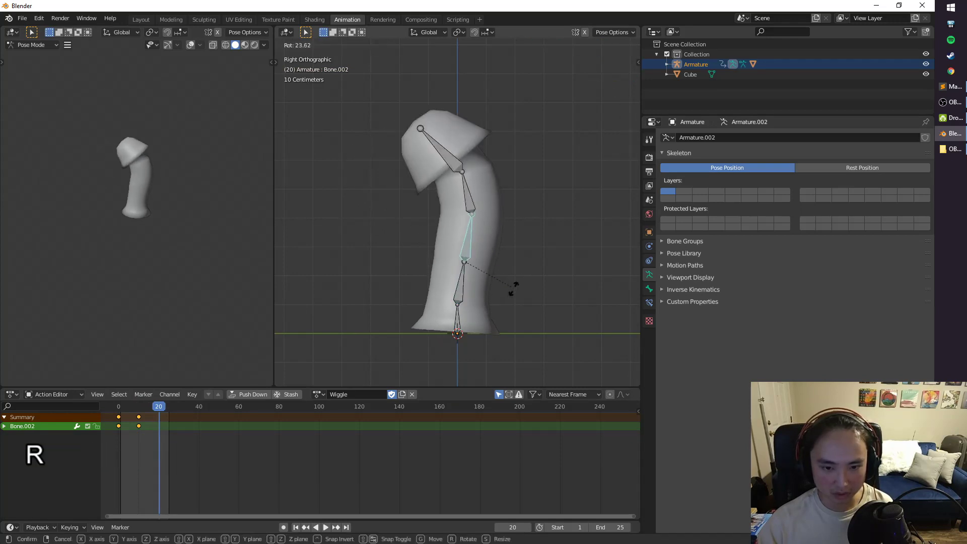
pyautogui.click(508, 298)
pyautogui.click(486, 200)
pyautogui.press('r')
pyautogui.click(528, 287)
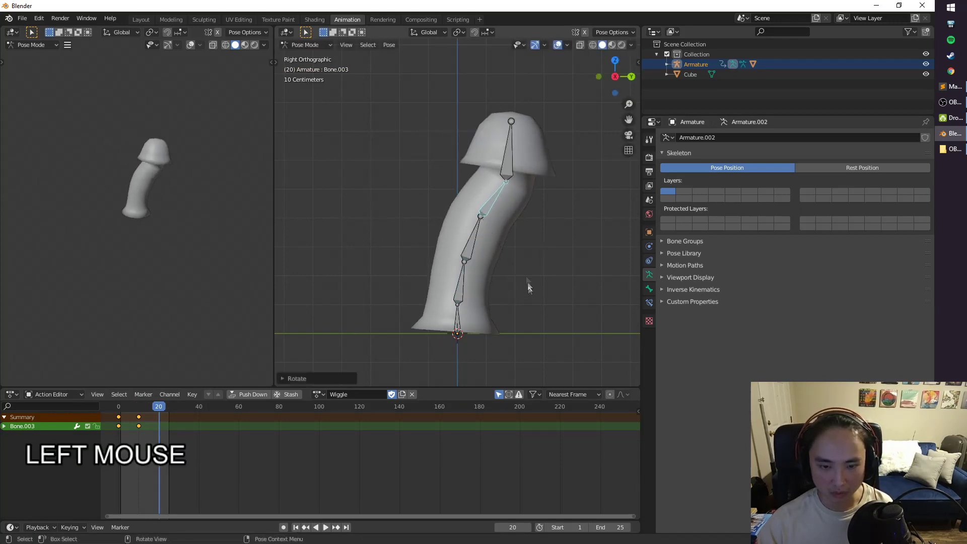
pyautogui.click(510, 164)
pyautogui.press('r')
pyautogui.click(452, 348)
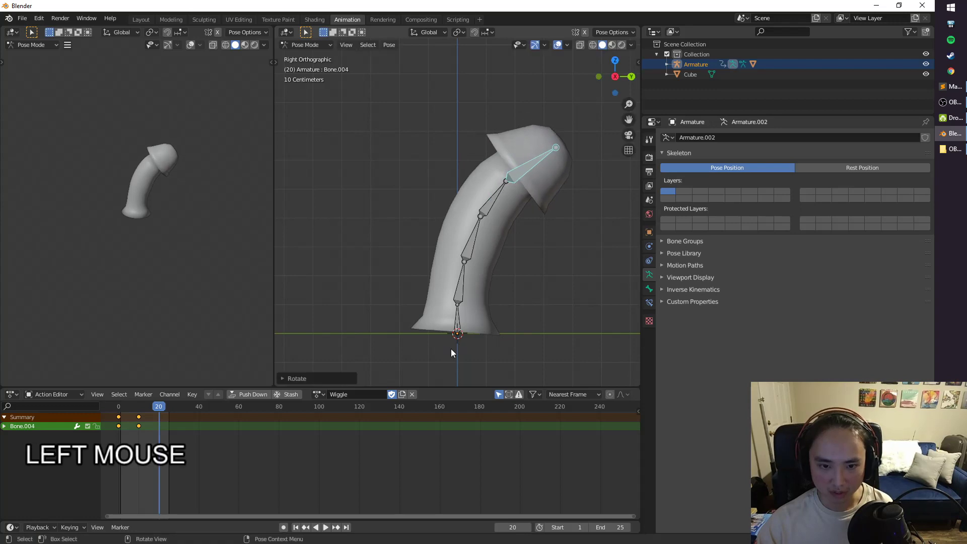
# Step: Key location, rotation and scale for all bones at frame 20, then scrub to preview
pyautogui.press('a')
pyautogui.press('i')
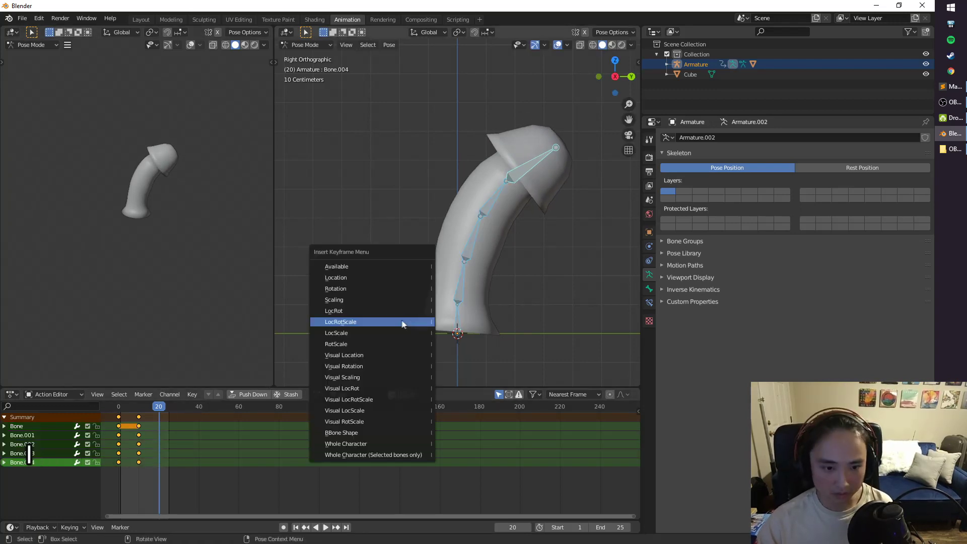
pyautogui.click(410, 321)
pyautogui.moveTo(160, 409)
pyautogui.mouseDown()
pyautogui.moveTo(119, 408)
pyautogui.moveTo(164, 412)
pyautogui.mouseUp()
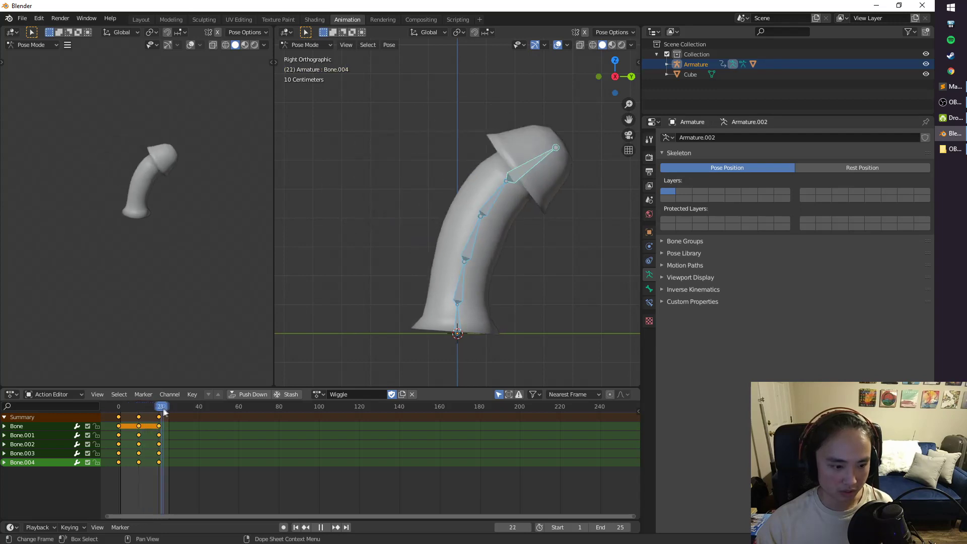
# Step: Duplicate the frame-0 keys to frame 25 and play the loop to check it
pyautogui.click(118, 418)
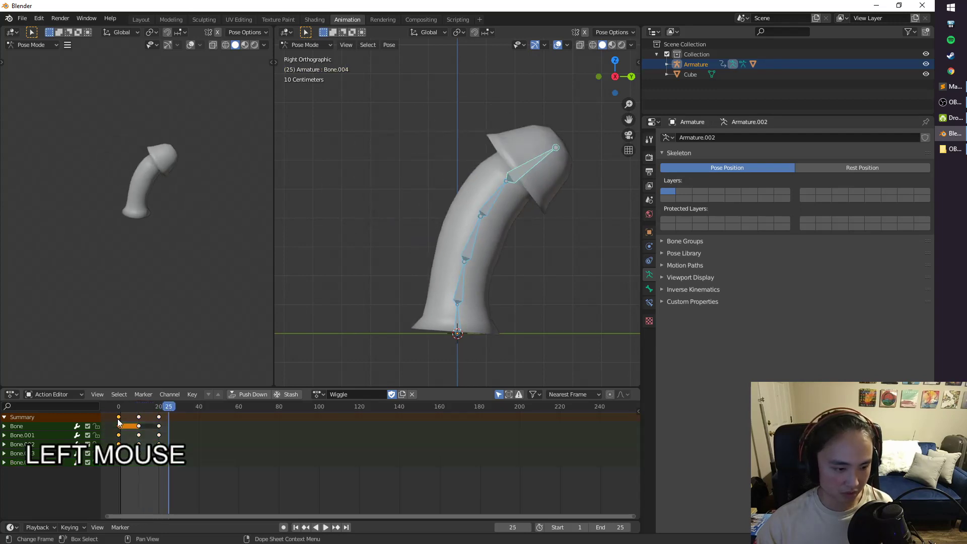
pyautogui.hotkey('shift', 'd')
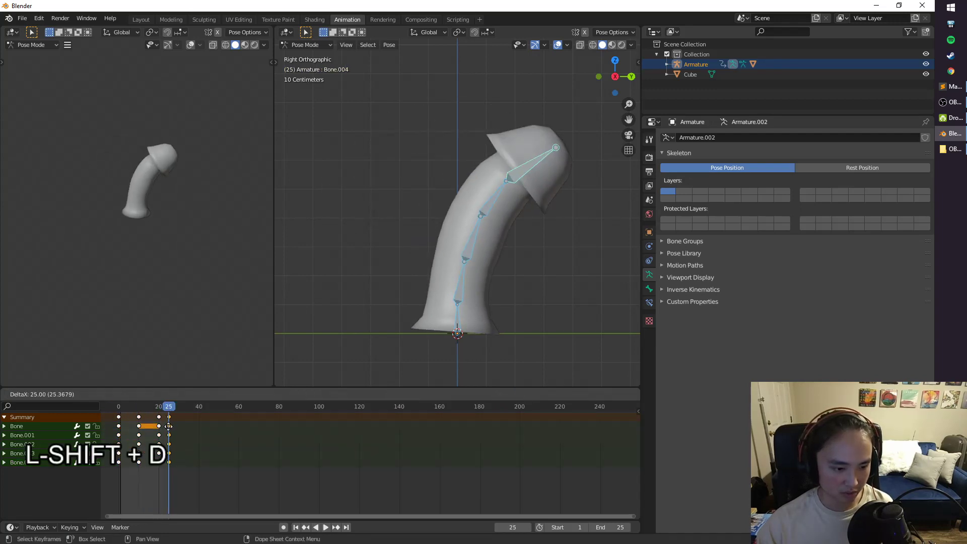
pyautogui.click(168, 424)
pyautogui.press('space')
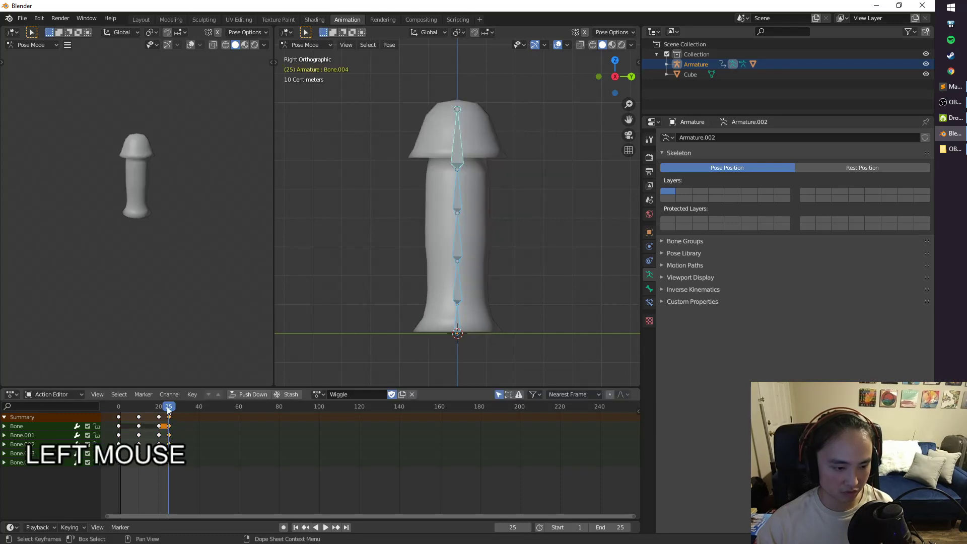
pyautogui.press('Escape')
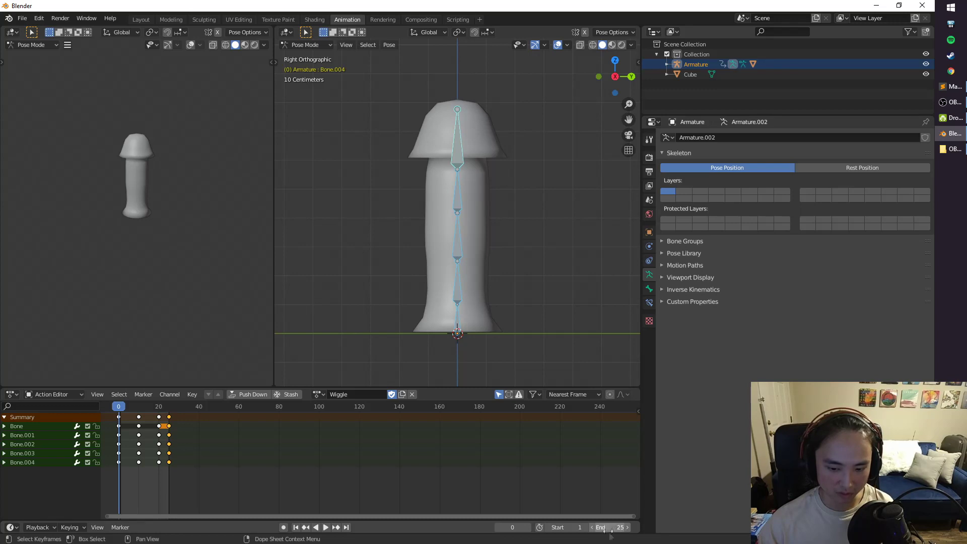
pyautogui.click(169, 409)
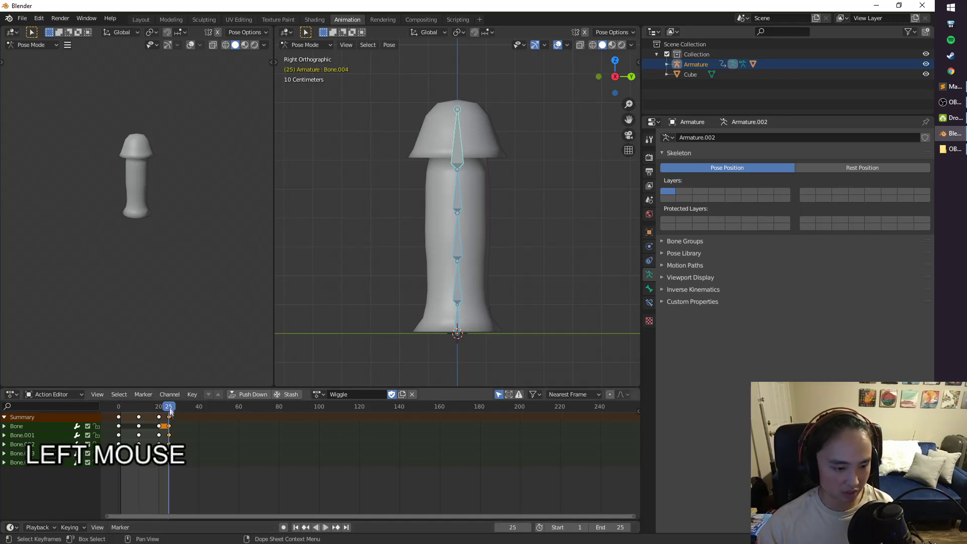
pyautogui.click(326, 527)
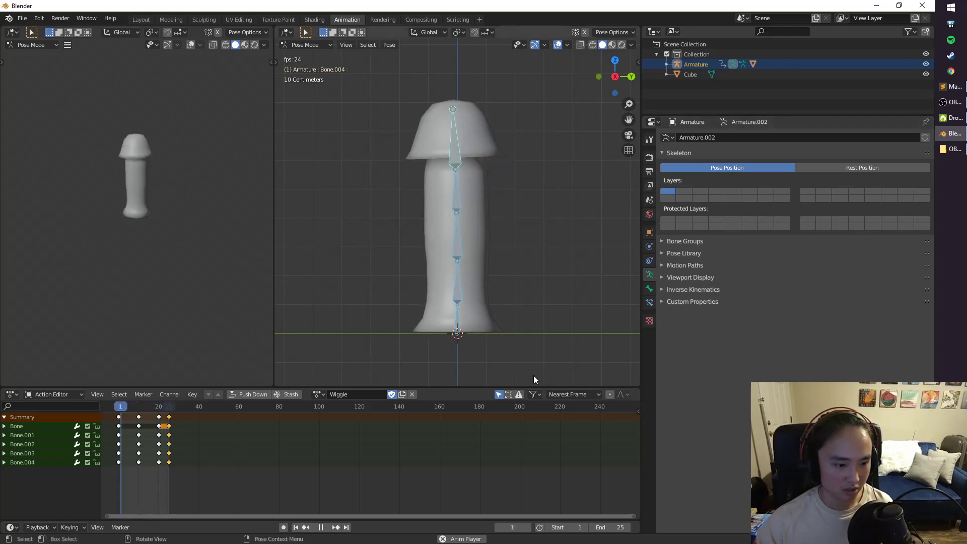
pyautogui.middleClick(126, 203)
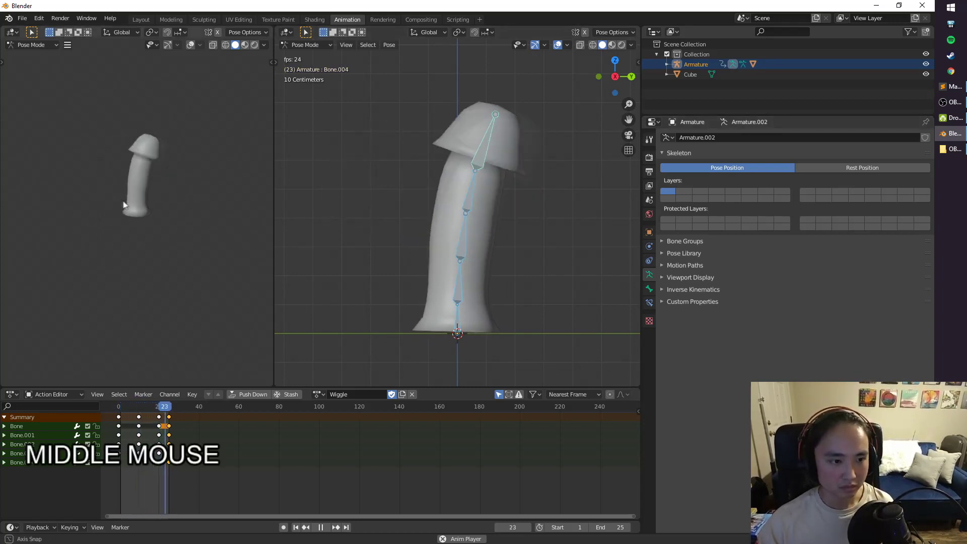
# Step: Set every keyframe in the action to Linear interpolation
pyautogui.press('a')
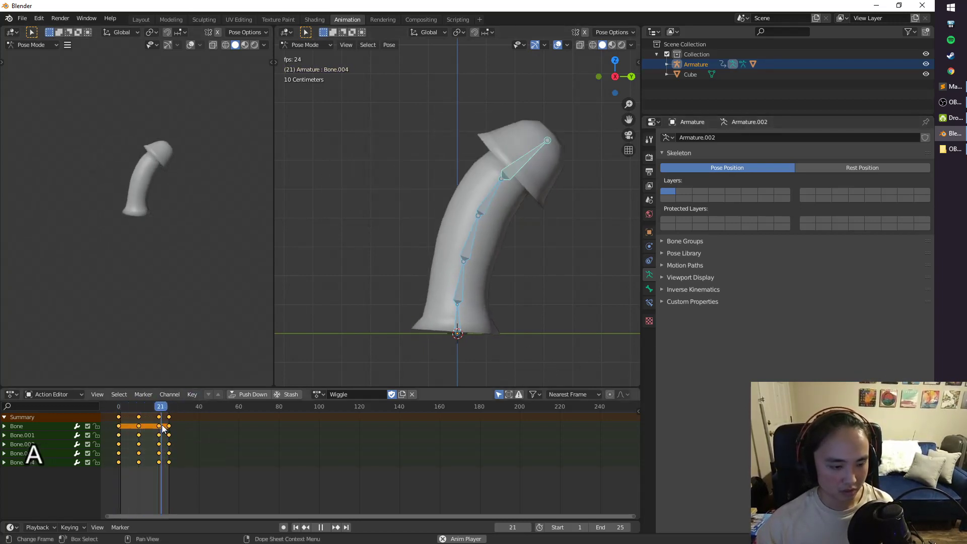
pyautogui.press('t')
pyautogui.click(141, 426)
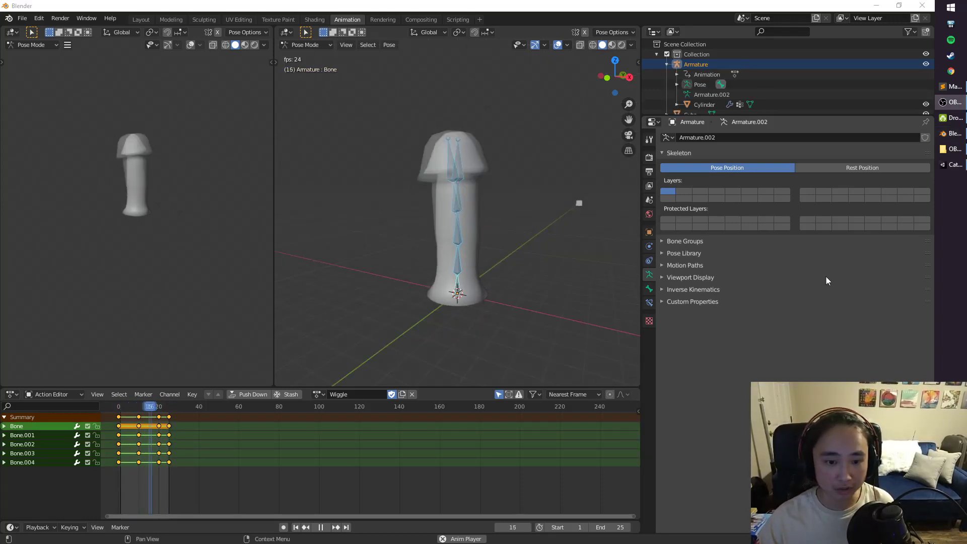
# Step: Stop playback and open the root bone's rename field, leaving its name as Bone
pyautogui.click(321, 526)
pyautogui.moveTo(509, 292); pyautogui.dragTo(483, 285, button='middle')
pyautogui.click(459, 286)
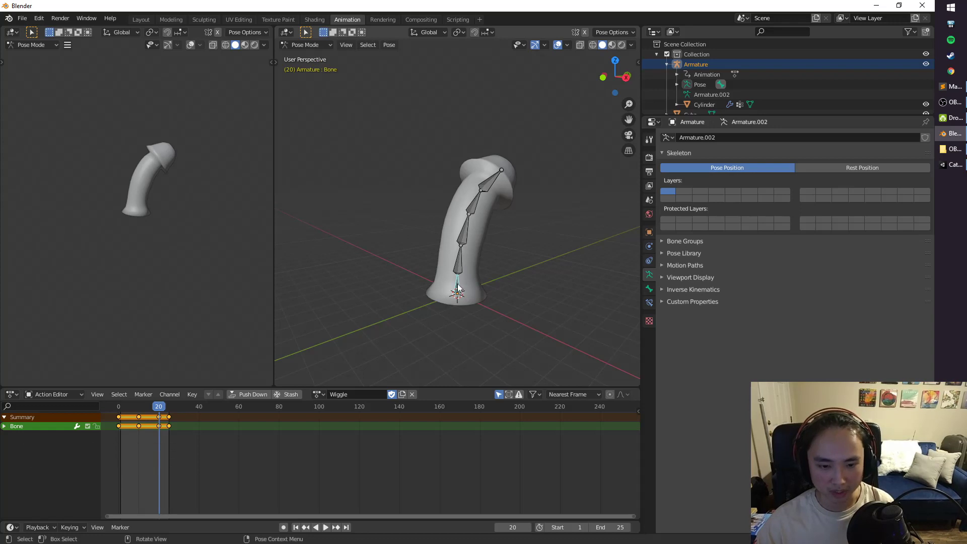
pyautogui.press('F2')
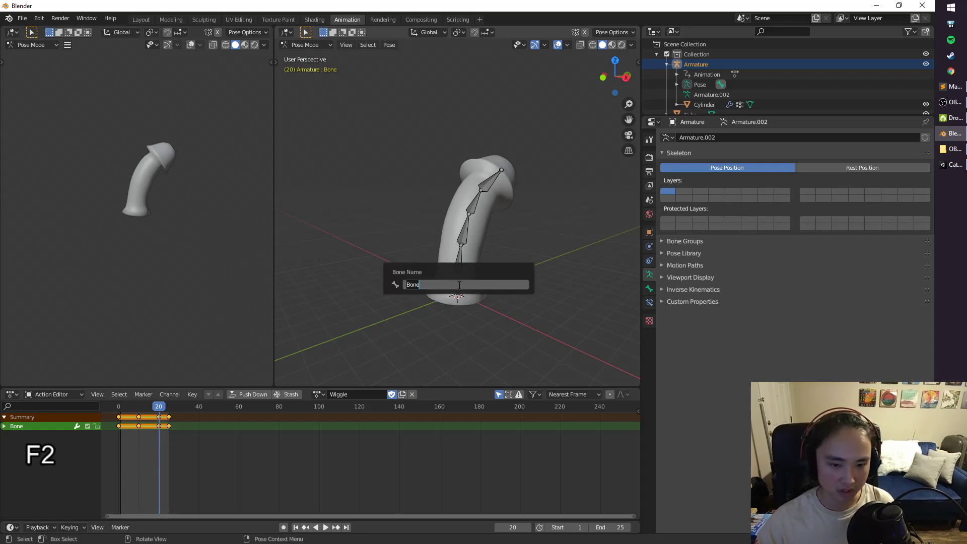
pyautogui.press('Return')
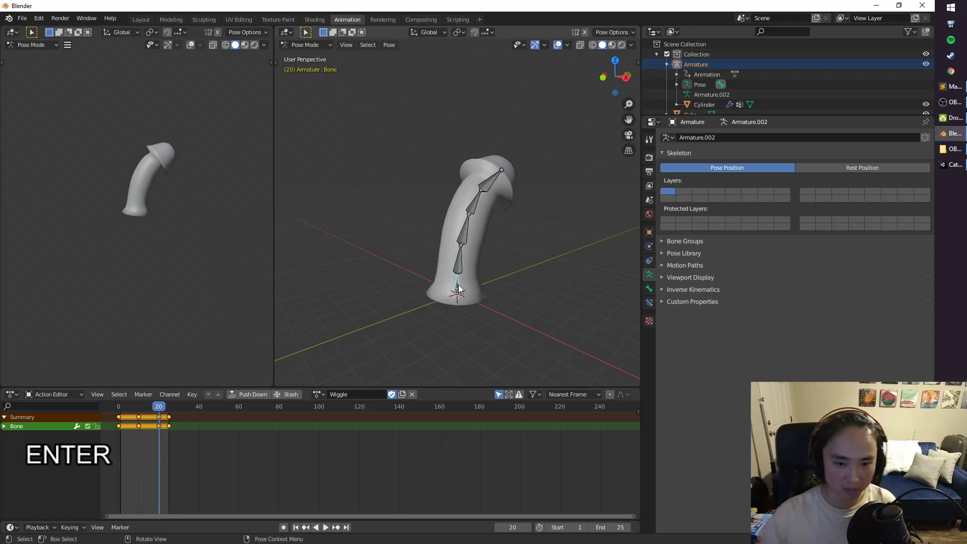
pyautogui.moveTo(506, 234)
pyautogui.mouseDown(button='middle')
pyautogui.moveTo(507, 265)
pyautogui.moveTo(506, 237)
pyautogui.mouseUp(button='middle')
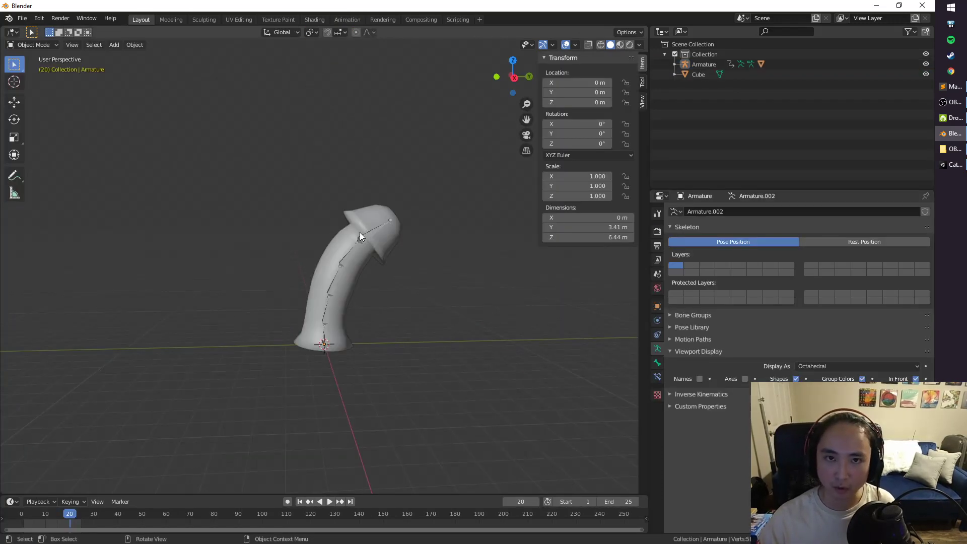
# Step: Apply all transforms to the Cylinder mushroom mesh
pyautogui.click(341, 252)
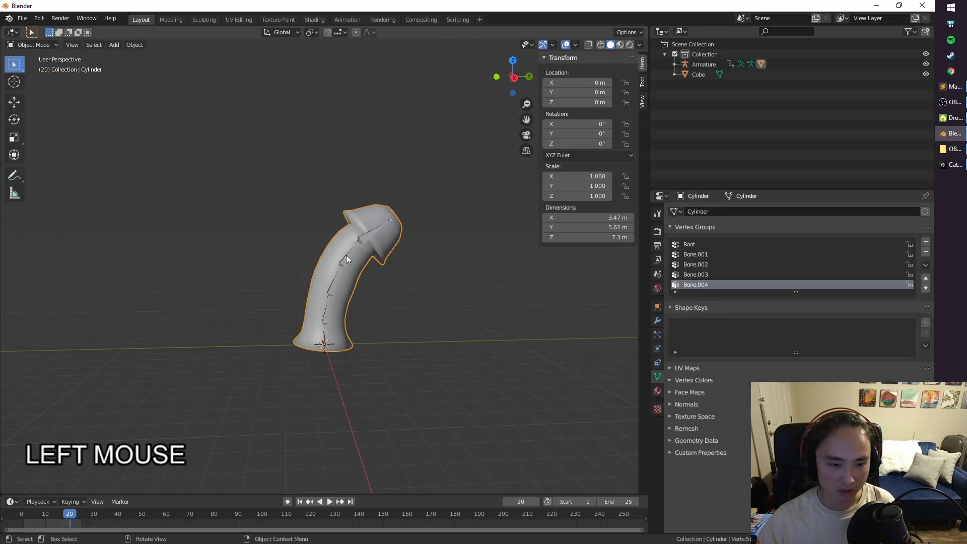
pyautogui.keyDown('shift'); pyautogui.click(346, 258); pyautogui.keyUp('shift')
pyautogui.click(364, 260)
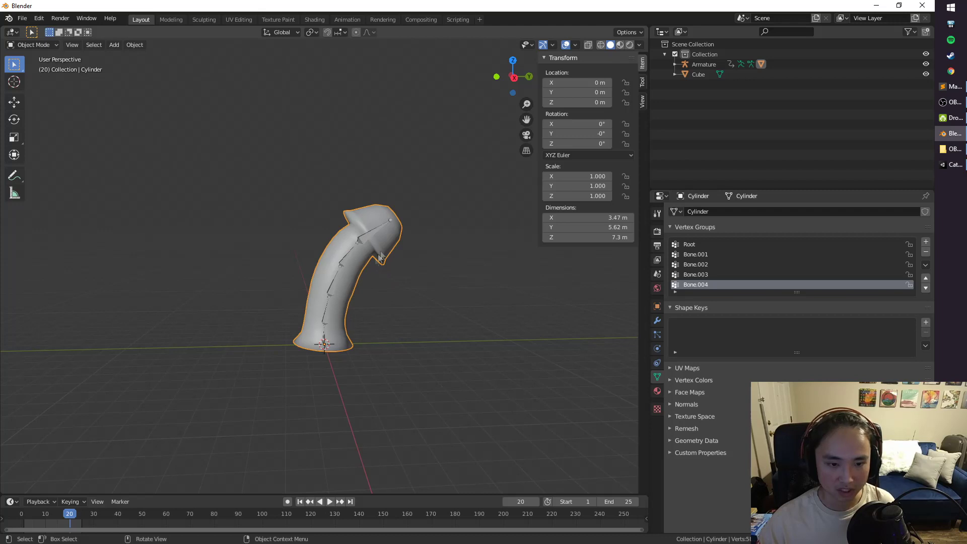
pyautogui.moveTo(364, 274); pyautogui.dragTo(379, 273, button='middle')
pyautogui.hotkey('ctrl', 'a')
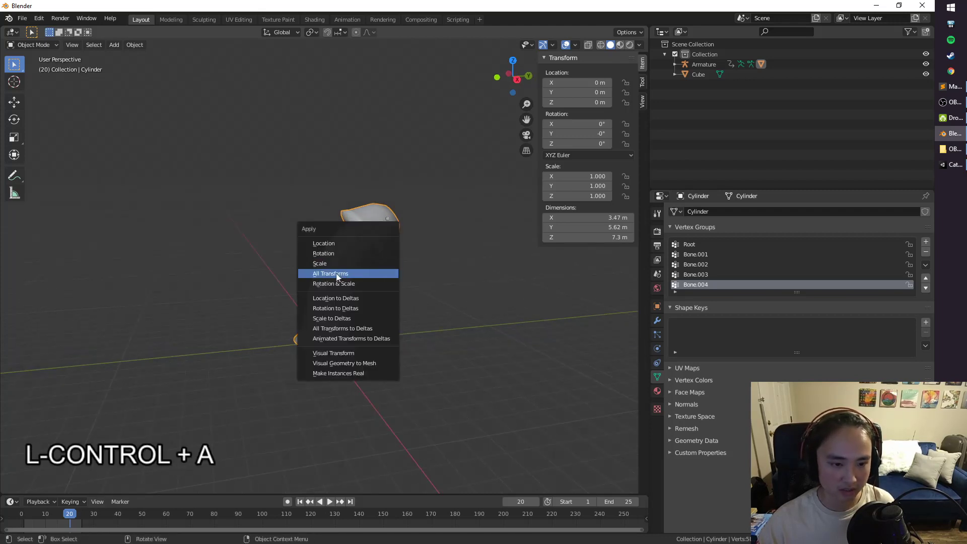
pyautogui.click(324, 273)
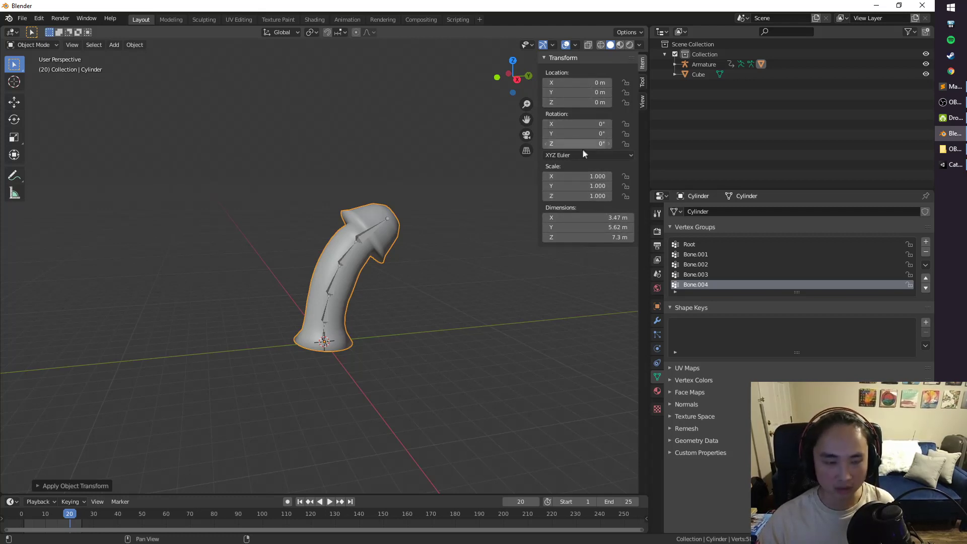
# Step: Apply all transforms to the Armature, then select the mesh and armature together
pyautogui.click(367, 229)
pyautogui.hotkey('ctrl', 'a')
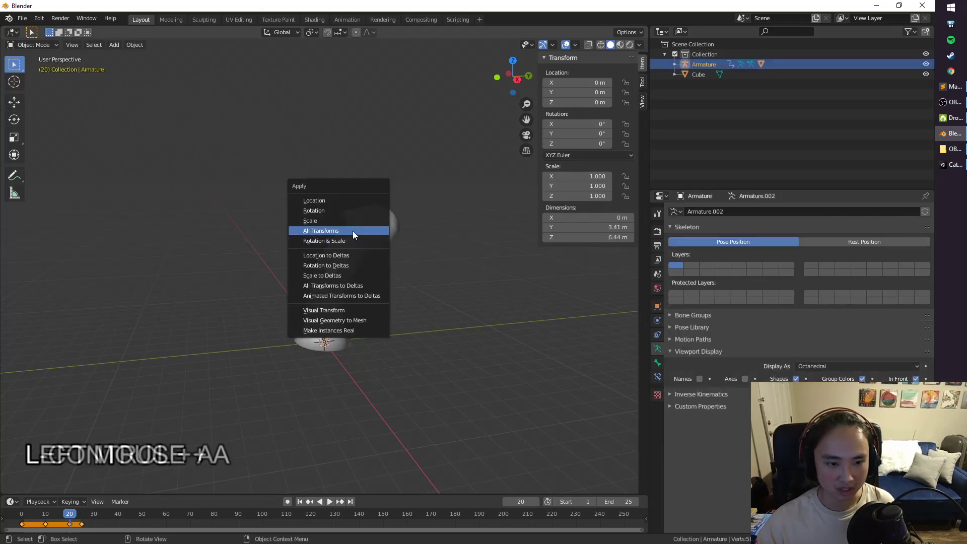
pyautogui.click(353, 230)
pyautogui.click(372, 236)
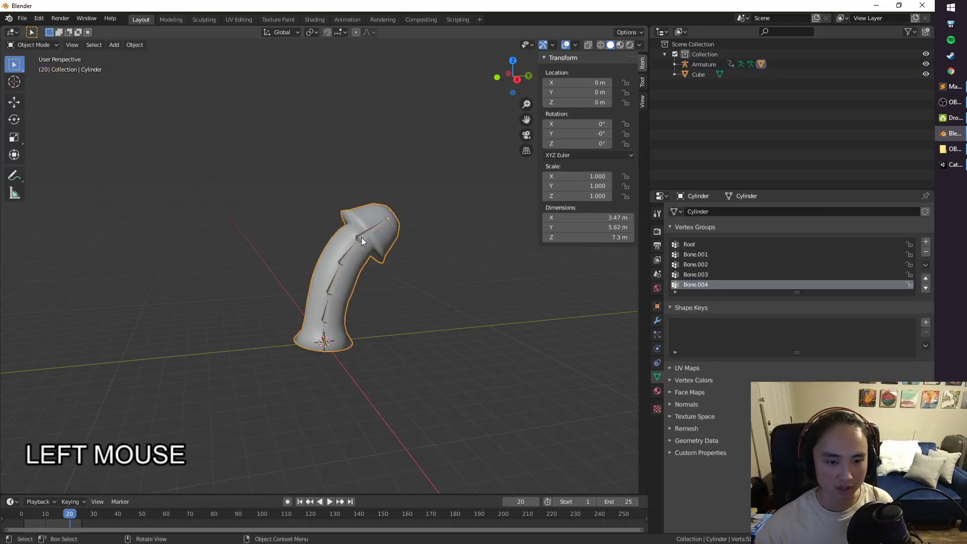
pyautogui.keyDown('shift'); pyautogui.click(361, 236); pyautogui.keyUp('shift')
# Step: Orbit around the rig and bring up the File menu's export options
pyautogui.moveTo(376, 241); pyautogui.dragTo(340, 229, button='middle')
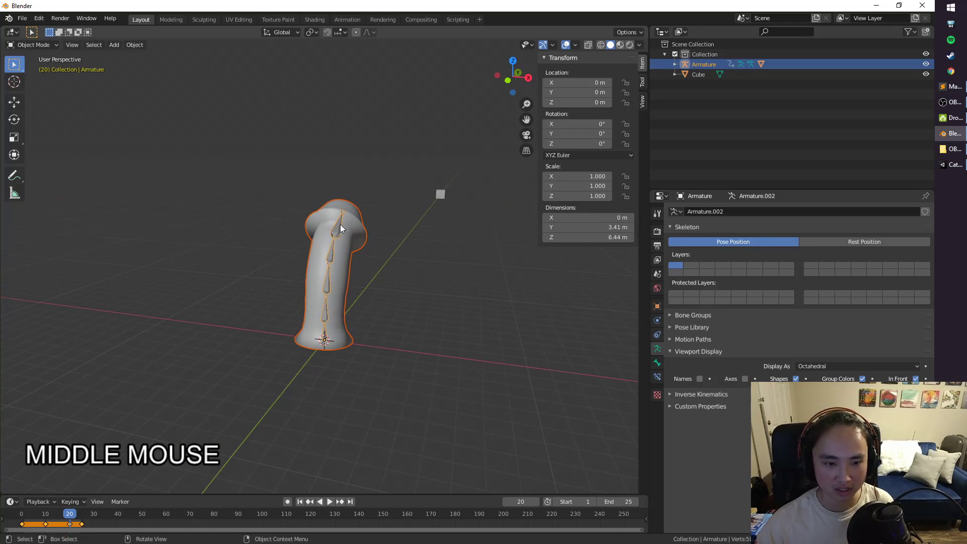
pyautogui.moveTo(458, 231); pyautogui.dragTo(279, 153, button='middle')
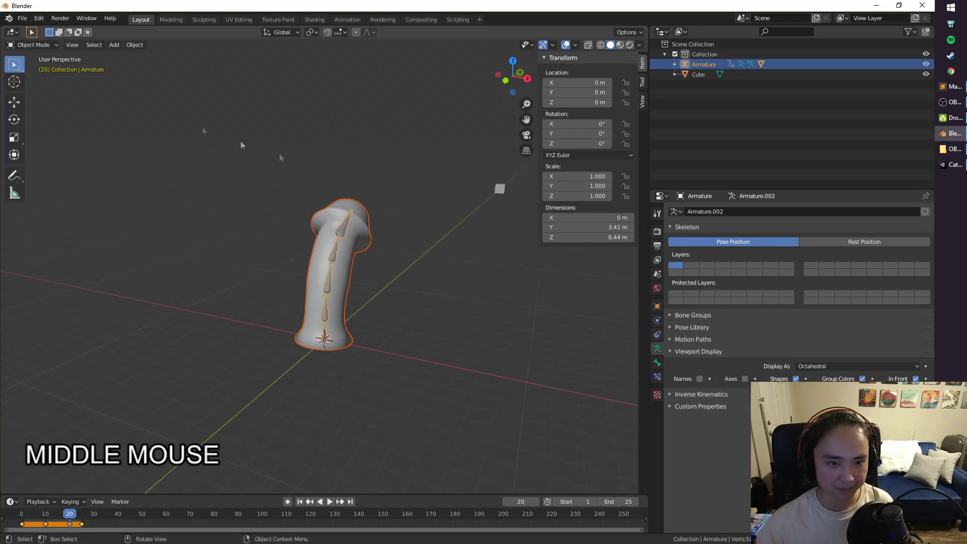
pyautogui.click(22, 18)
pyautogui.moveTo(67, 163)
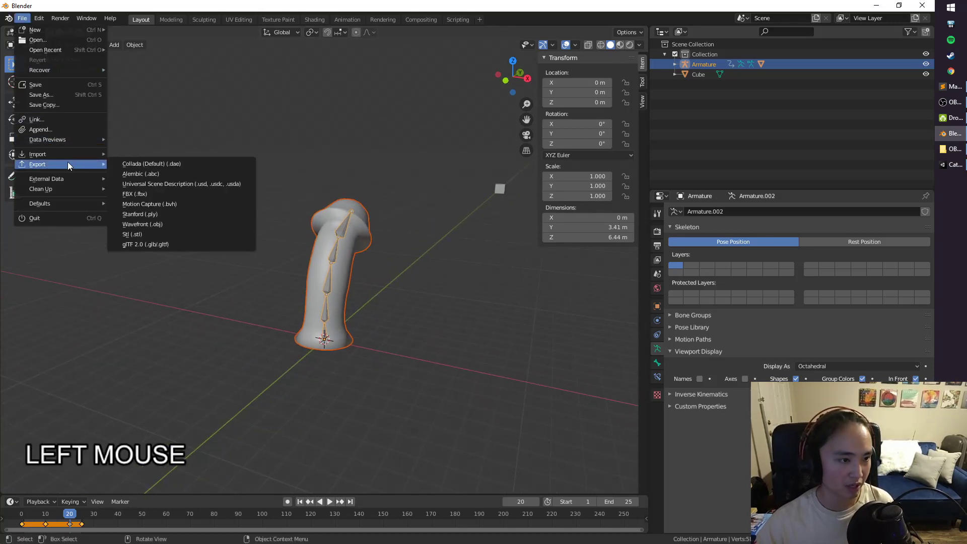
# Step: Start an FBX export, load a saved export preset and limit it to selected objects
pyautogui.click(144, 195)
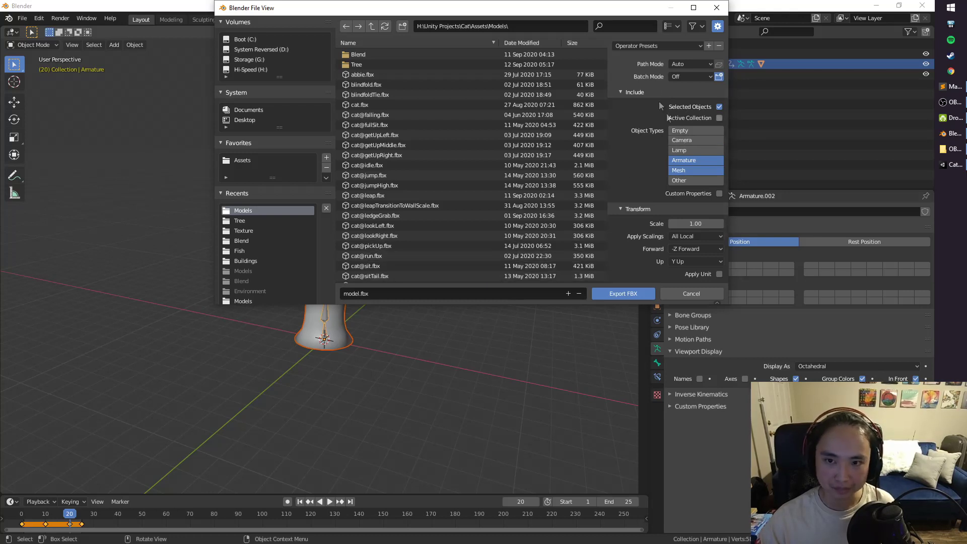
pyautogui.click(648, 47)
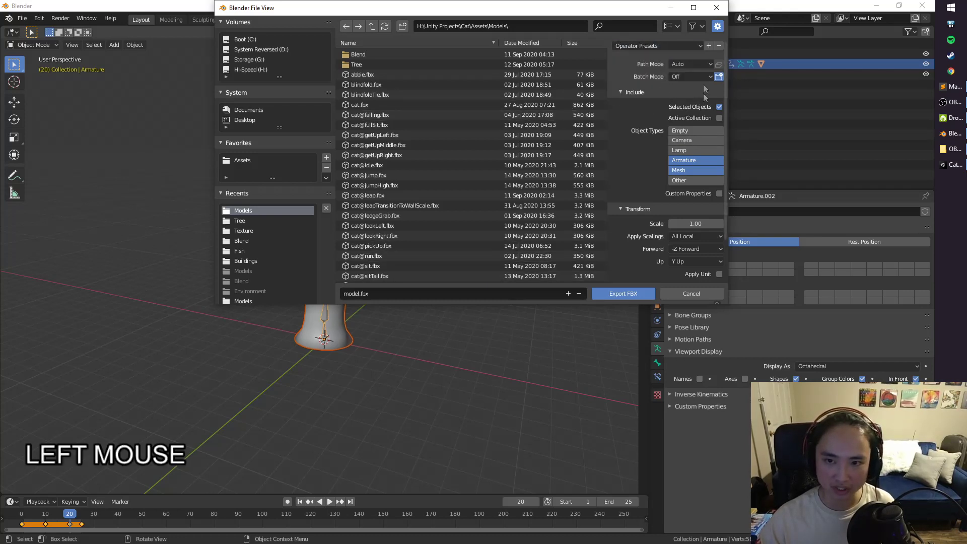
pyautogui.click(670, 46)
pyautogui.click(629, 81)
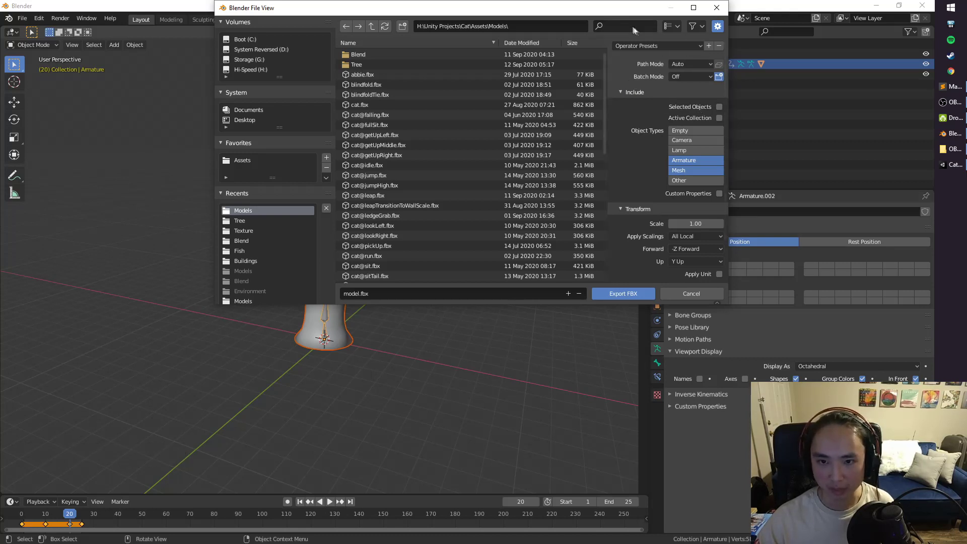
pyautogui.click(719, 108)
pyautogui.moveTo(596, 10); pyautogui.dragTo(325, 107)
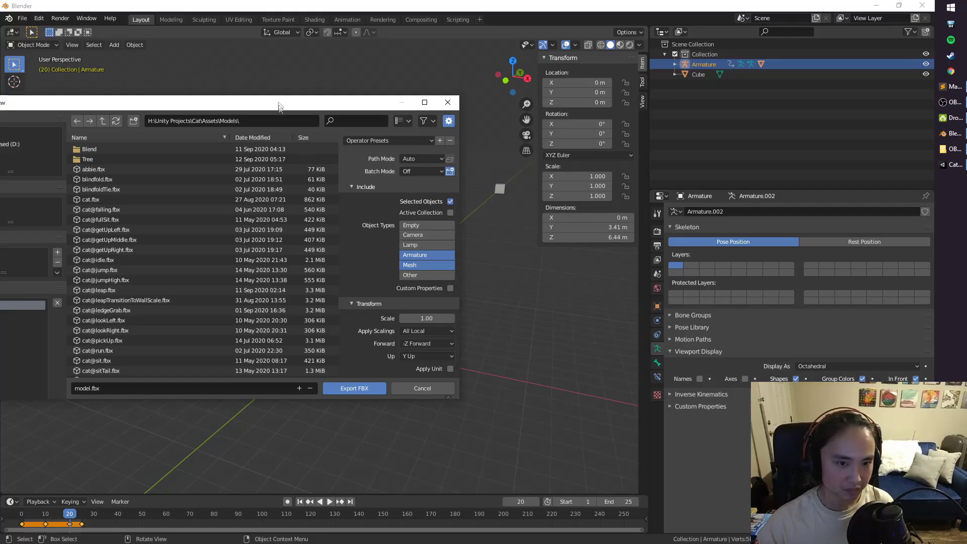
pyautogui.moveTo(201, 91); pyautogui.dragTo(235, 73)
# Step: Name the file definitelyAMushroom.fbx in the Unity Models folder and export it
pyautogui.click(219, 362)
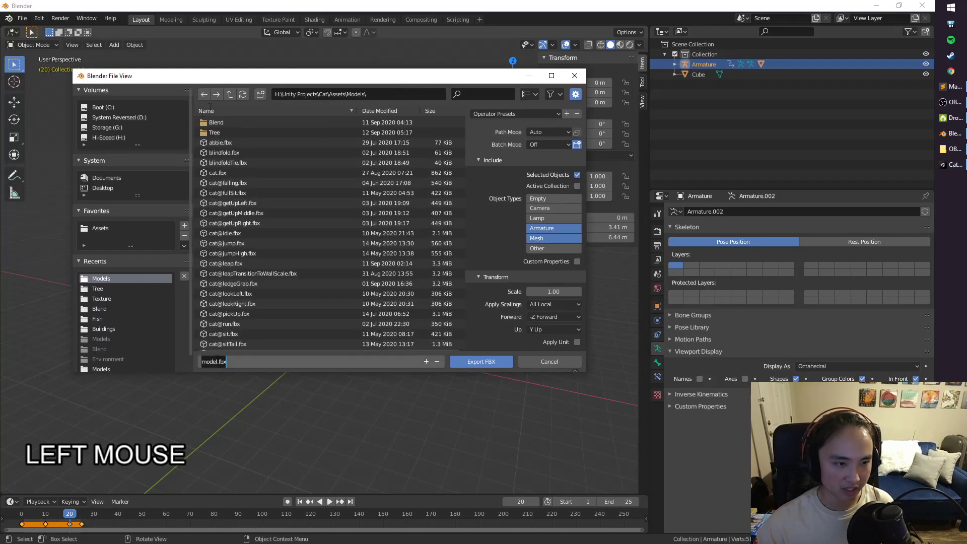
pyautogui.click(218, 362)
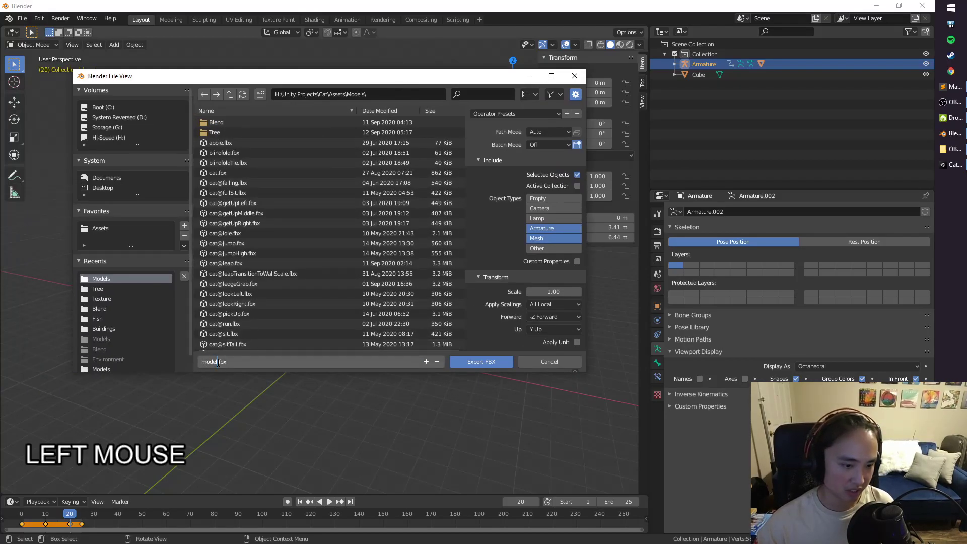
pyautogui.press('BackSpace')
pyautogui.write('definitelya')
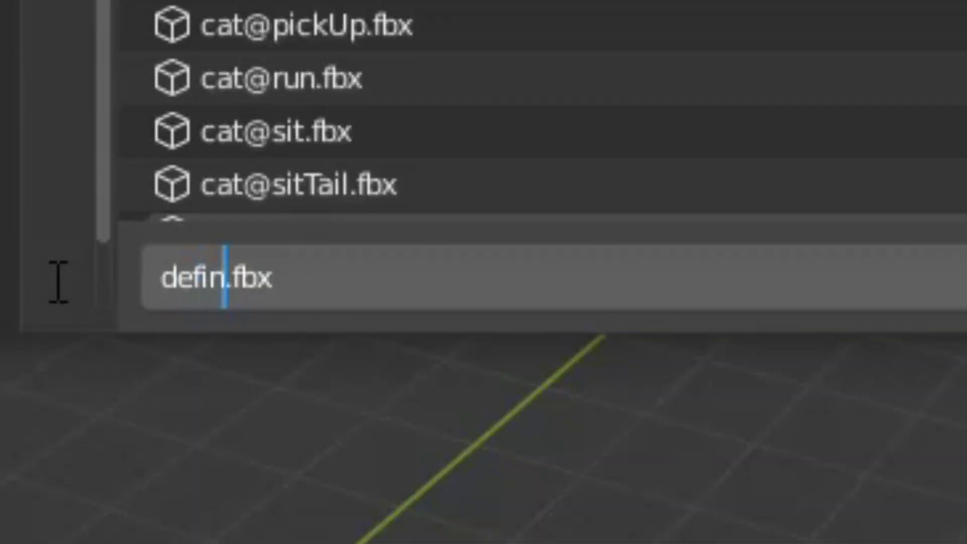
pyautogui.write('Mushroom')
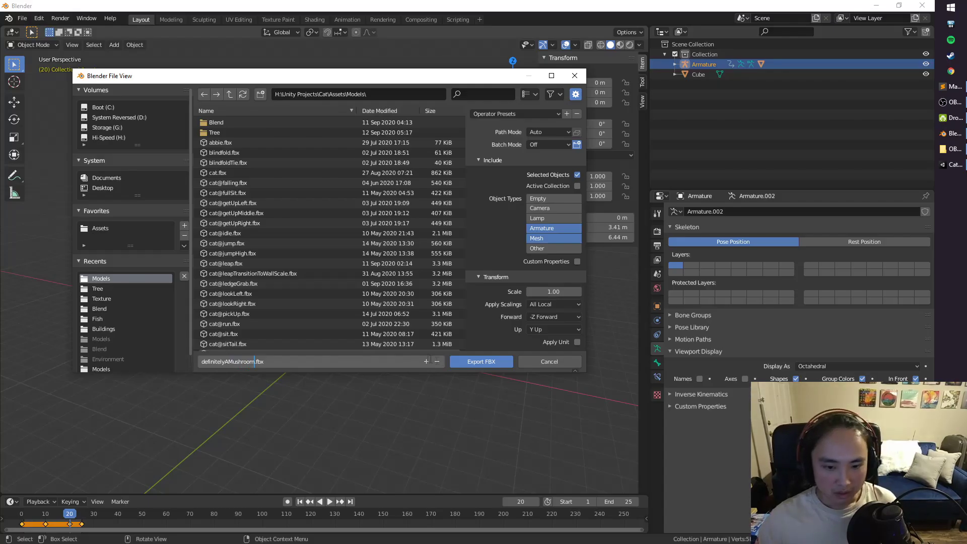
pyautogui.press('Return')
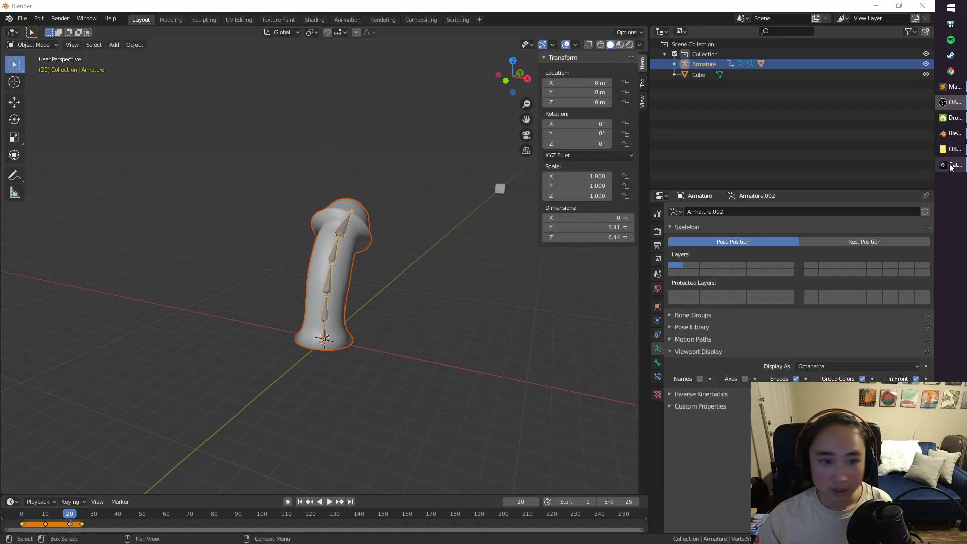
pyautogui.click(952, 165)
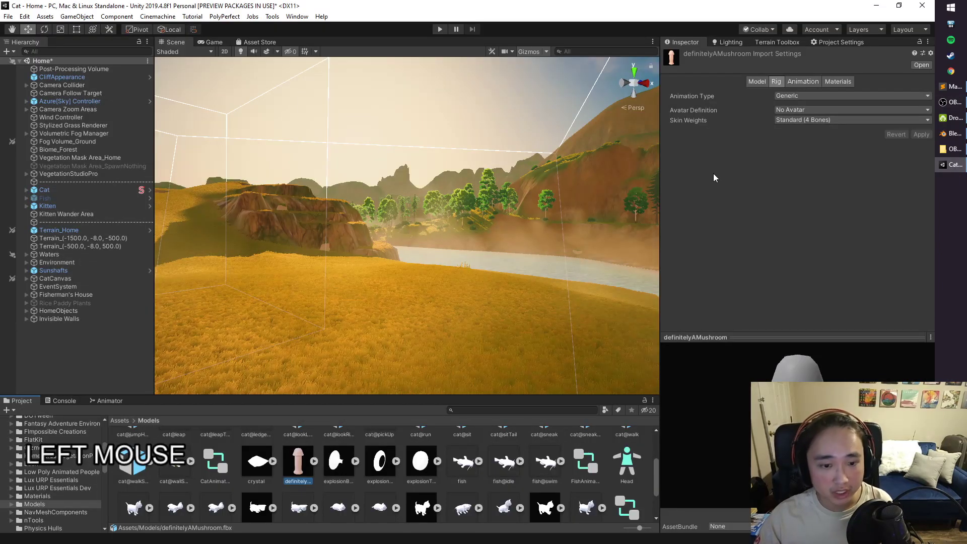
# Step: Drag the definitelyAMushroom asset from the Project panel onto the grass in the Scene view
pyautogui.moveTo(498, 194); pyautogui.dragTo(487, 203, button='right')
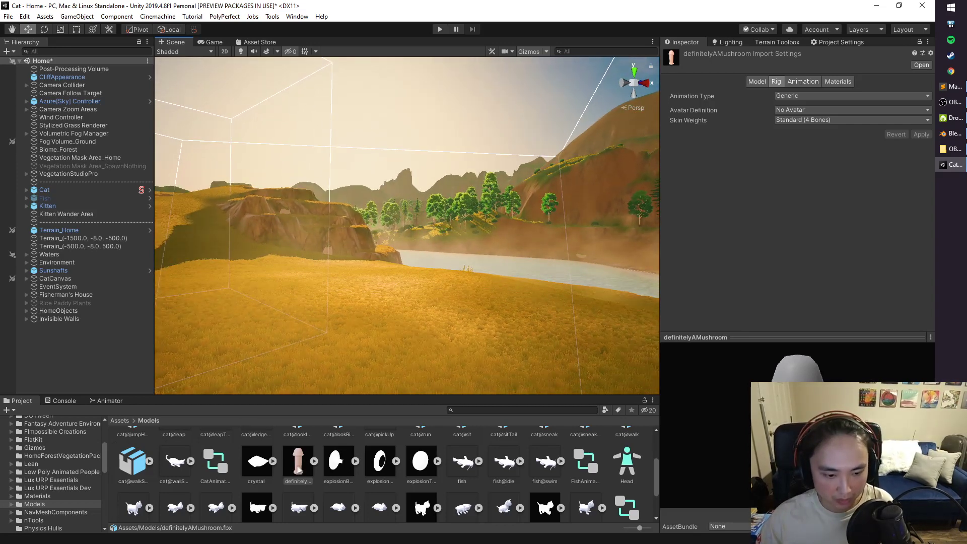
pyautogui.moveTo(298, 469); pyautogui.dragTo(396, 313)
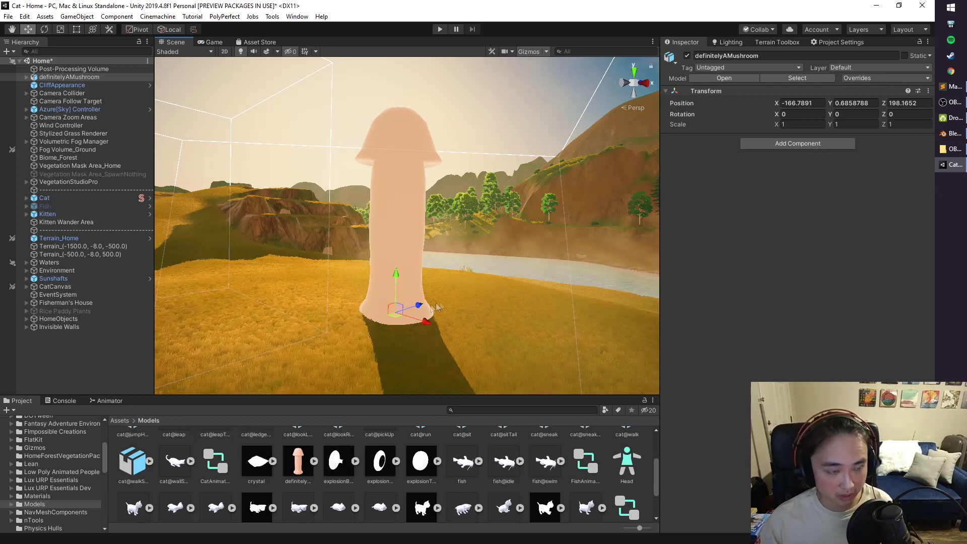
pyautogui.click(302, 463)
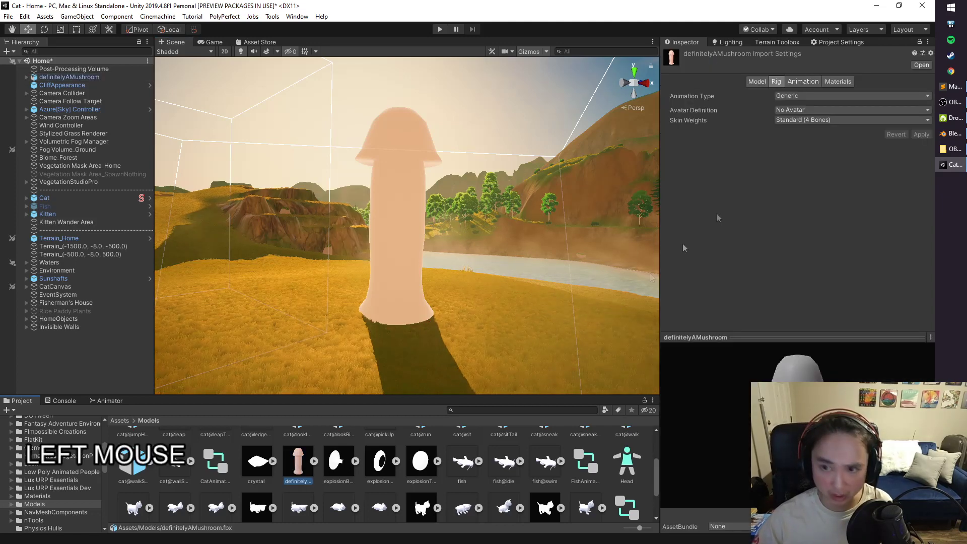
# Step: Set Avatar Definition to Create From This Model and Root node to Armature/Root, then apply
pyautogui.click(793, 110)
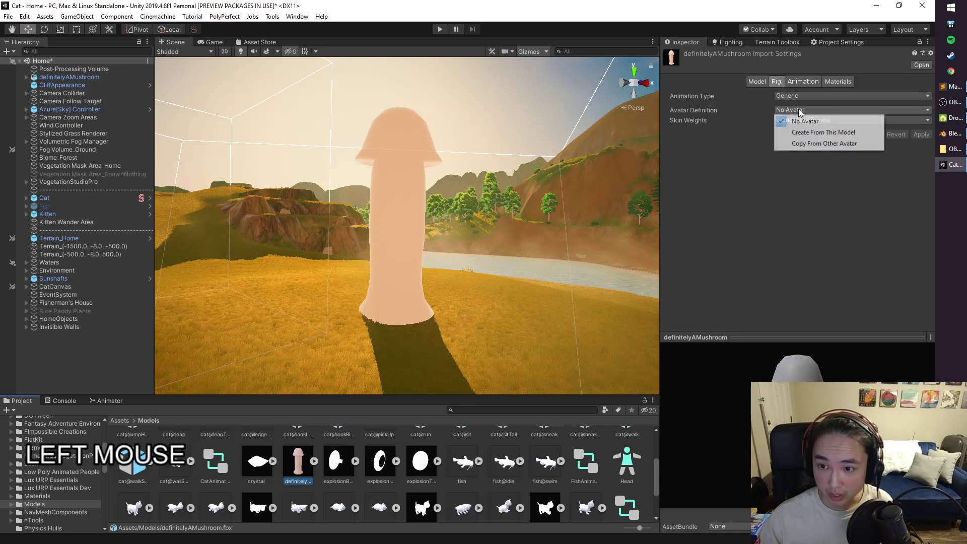
pyautogui.click(818, 132)
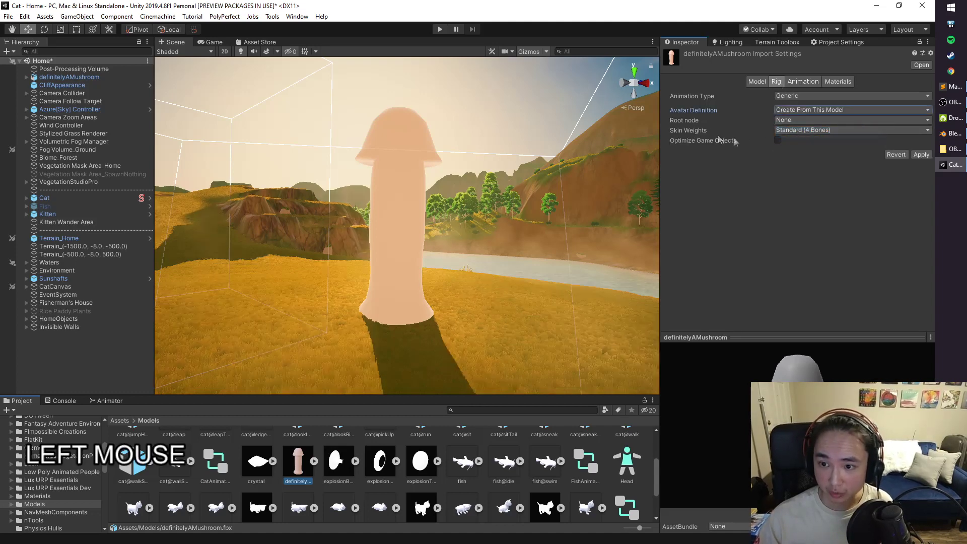
pyautogui.click(805, 121)
pyautogui.click(804, 121)
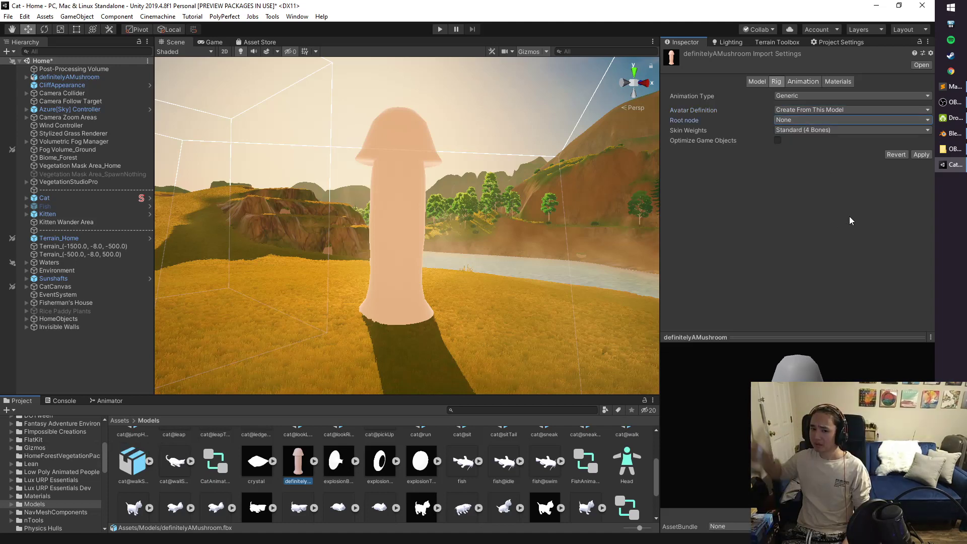
pyautogui.click(826, 121)
pyautogui.moveTo(811, 153)
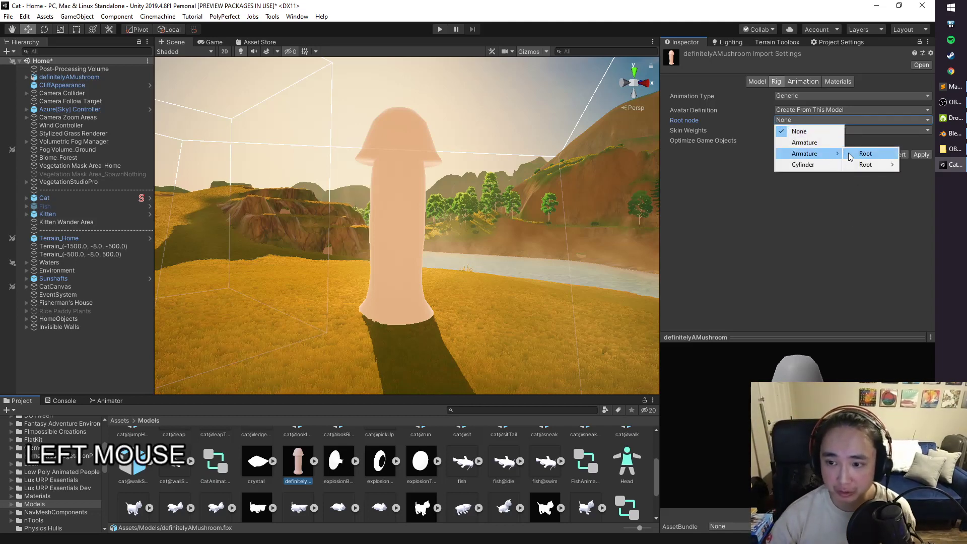
pyautogui.click(894, 152)
pyautogui.click(921, 155)
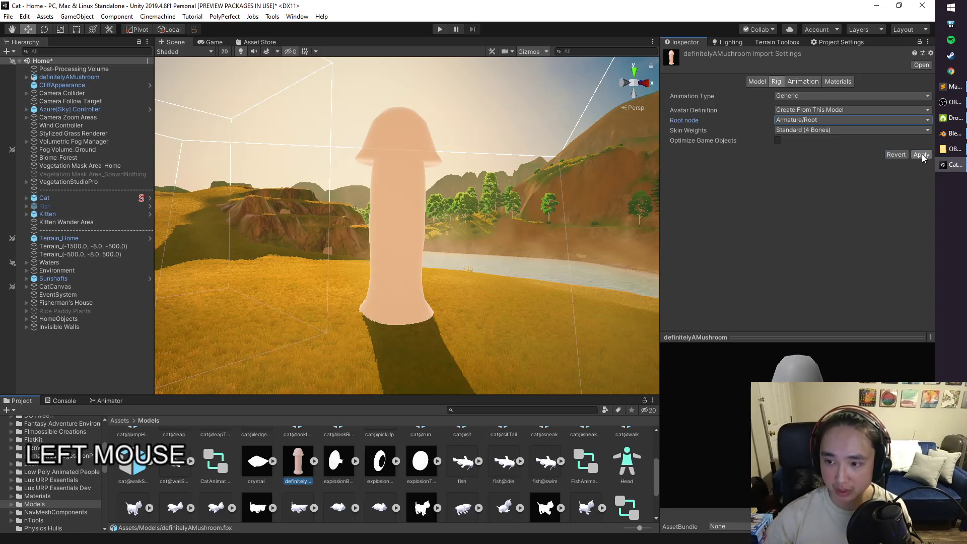
# Step: Enable Loop Time on the Armature|Wiggle clip, apply it, and play the clip in the preview
pyautogui.click(804, 81)
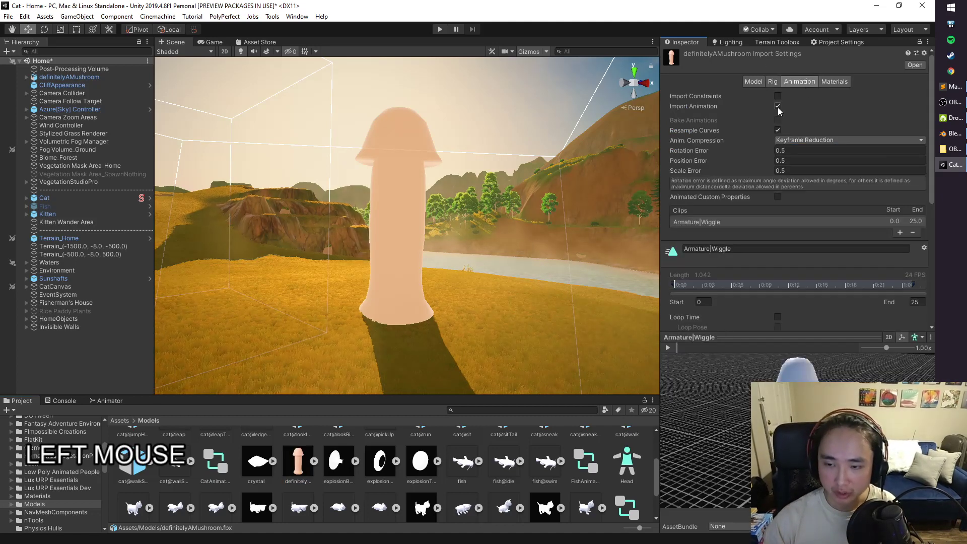
pyautogui.scroll(-5, 772, 250)
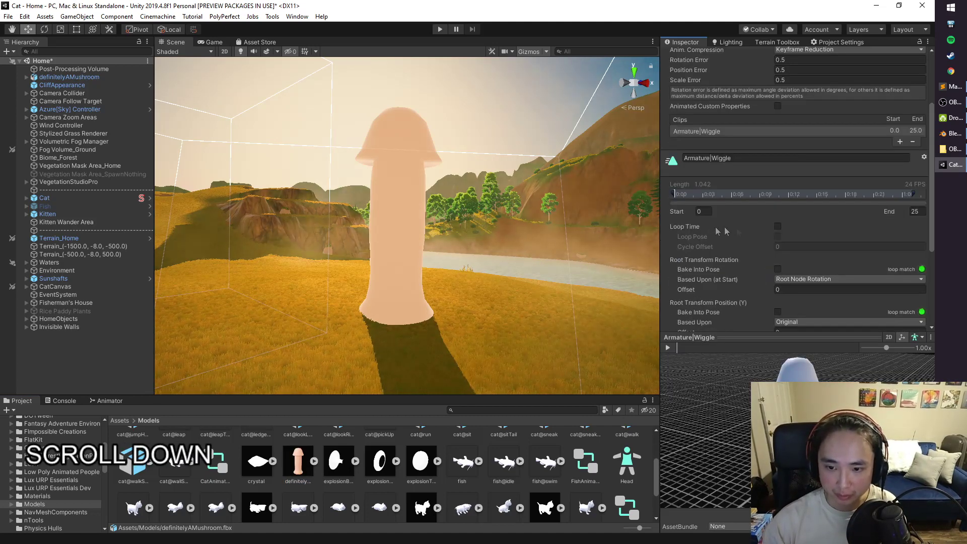
pyautogui.click(777, 227)
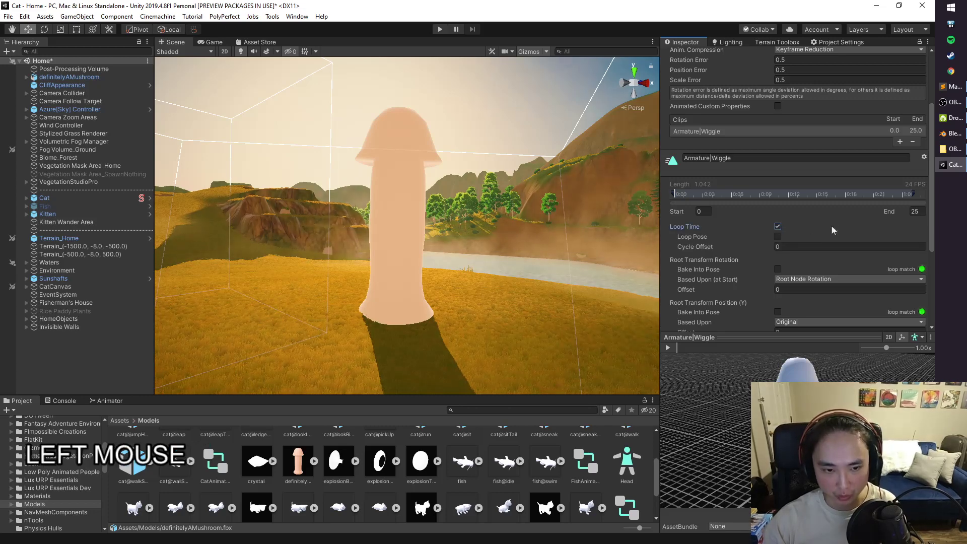
pyautogui.scroll(-4, 834, 206)
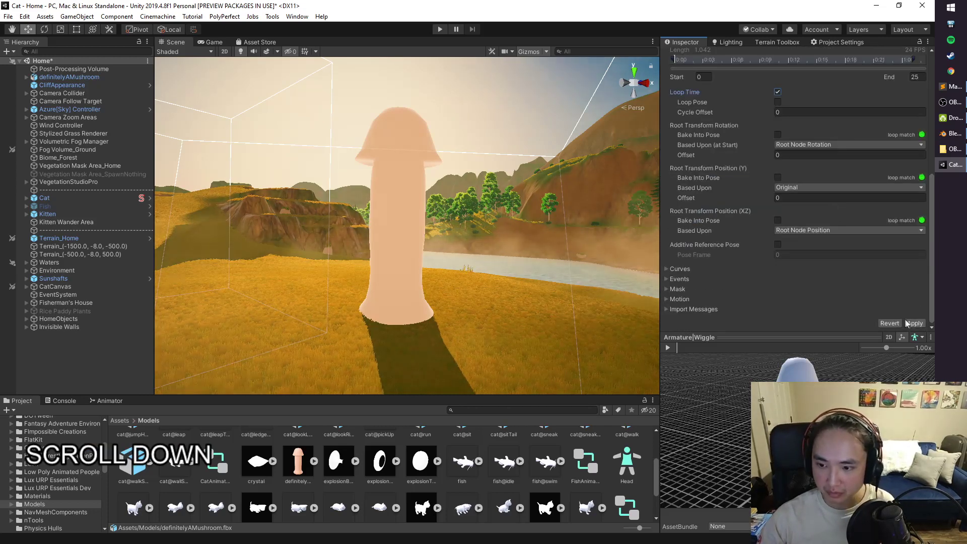
pyautogui.click(875, 322)
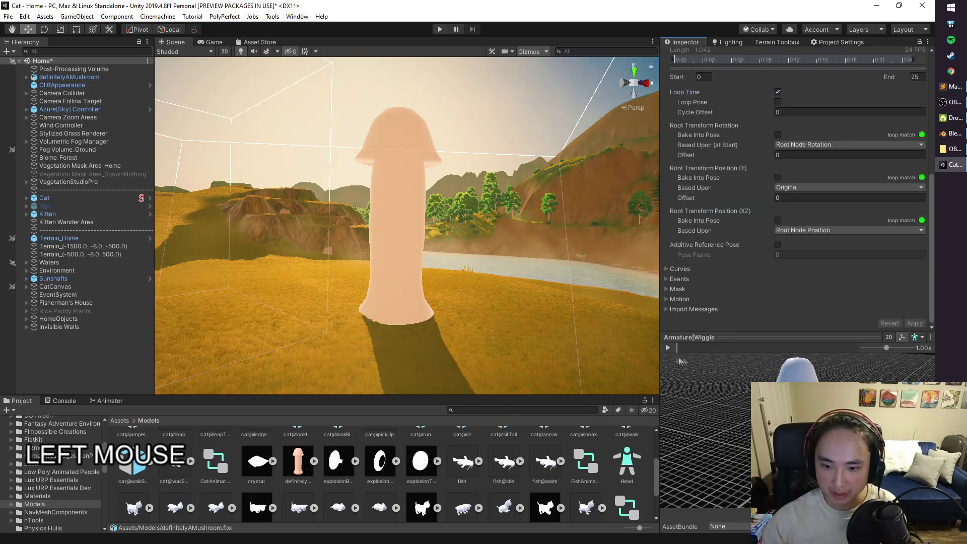
pyautogui.click(668, 347)
pyautogui.moveTo(746, 334); pyautogui.dragTo(746, 279)
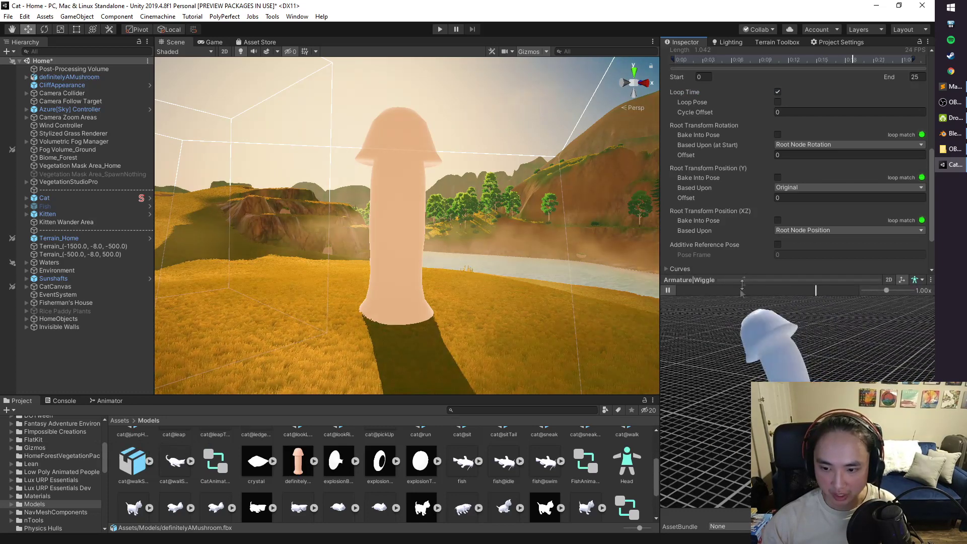
pyautogui.click(667, 291)
pyautogui.scroll(5, 697, 110)
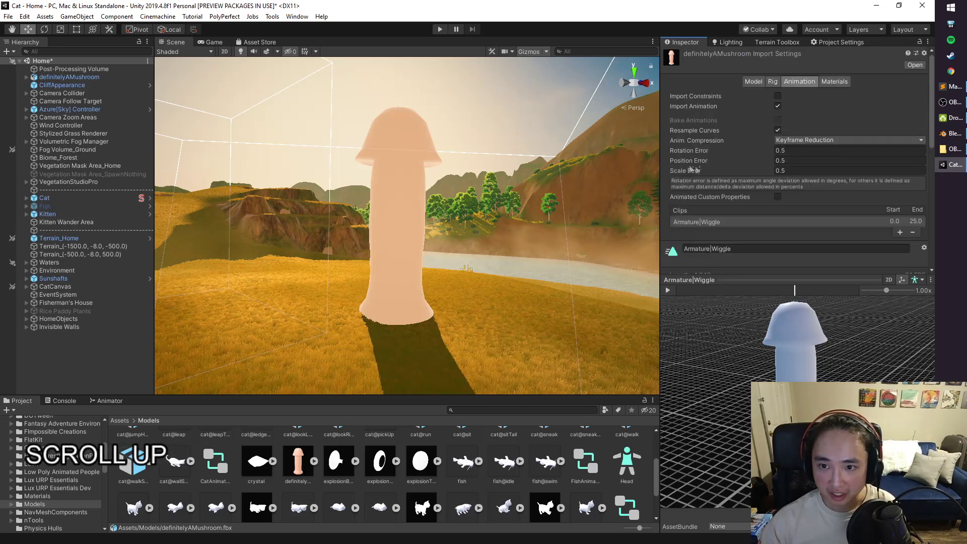
pyautogui.click(398, 241)
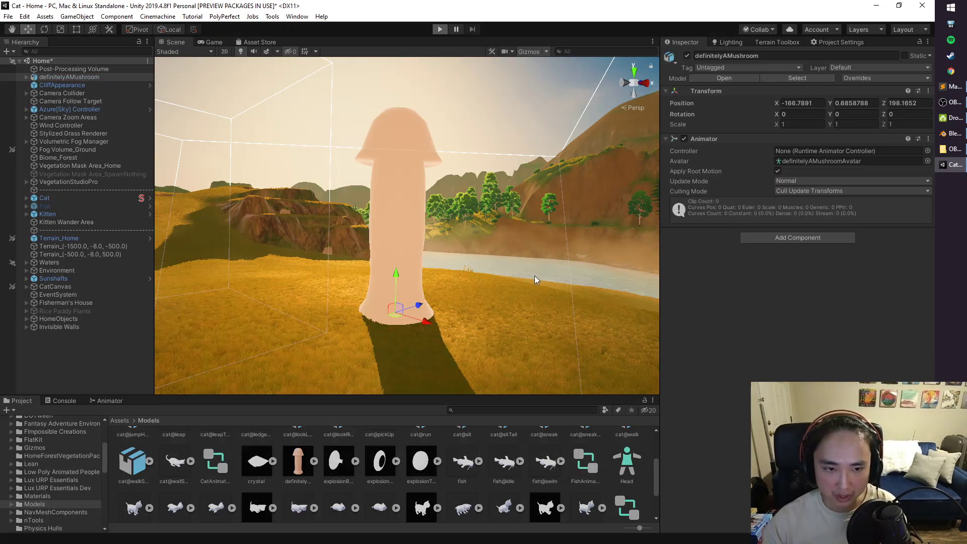
# Step: Enter Play mode to test the mushroom in the scene, then exit Play mode
pyautogui.hotkey('ctrl', 'p')
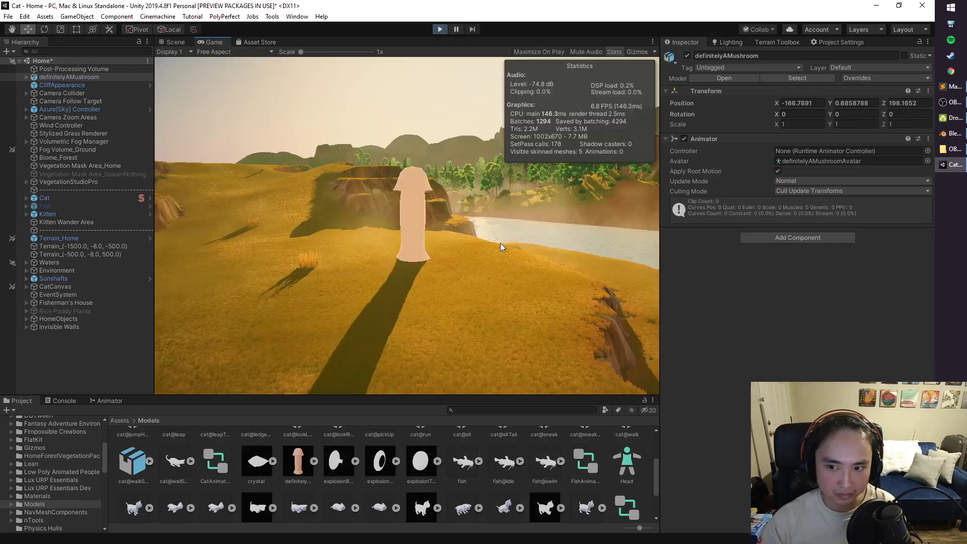
pyautogui.click(286, 288)
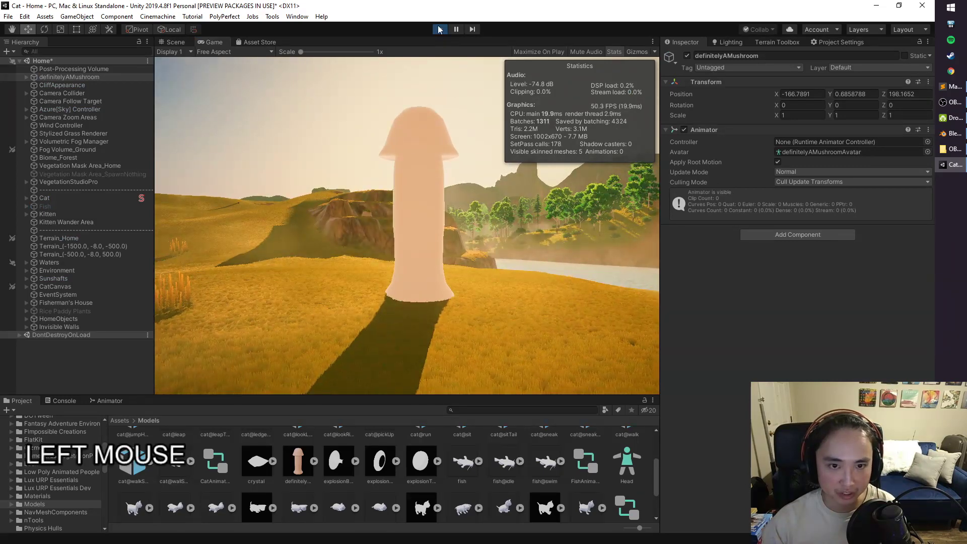
pyautogui.hotkey('ctrl', 'p')
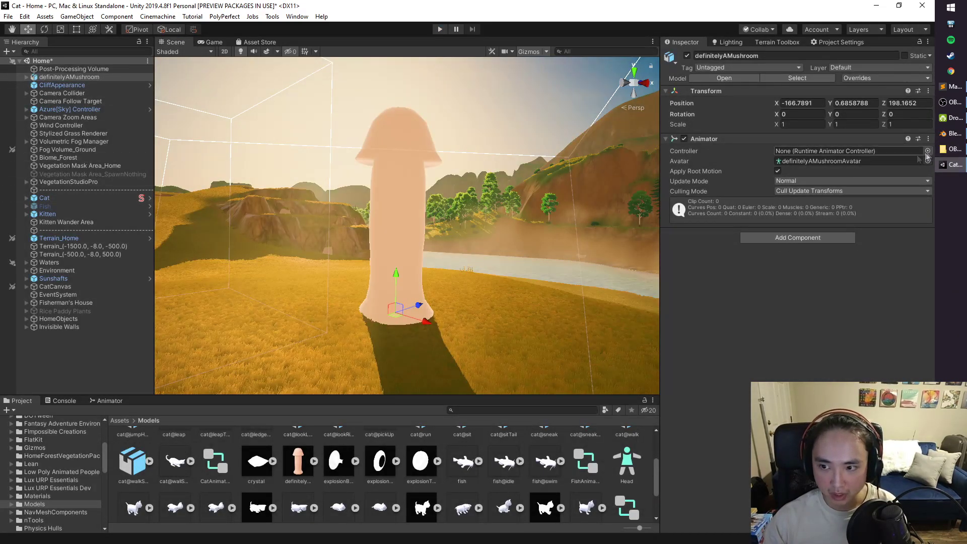
pyautogui.scroll(-2, 358, 471)
# Step: Create an Animator Controller in Models named DefinitelyAMushroomController
pyautogui.rightClick(576, 500)
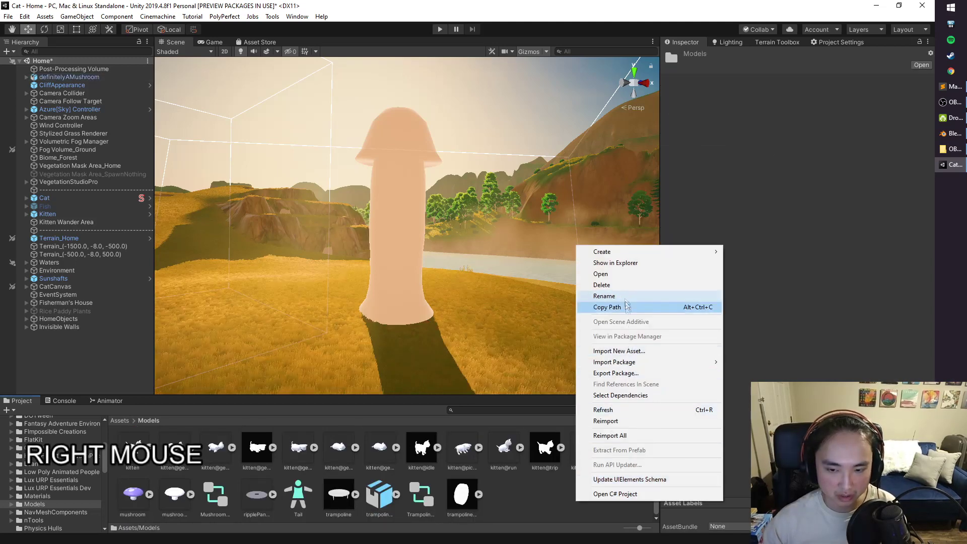
pyautogui.click(601, 251)
pyautogui.click(769, 334)
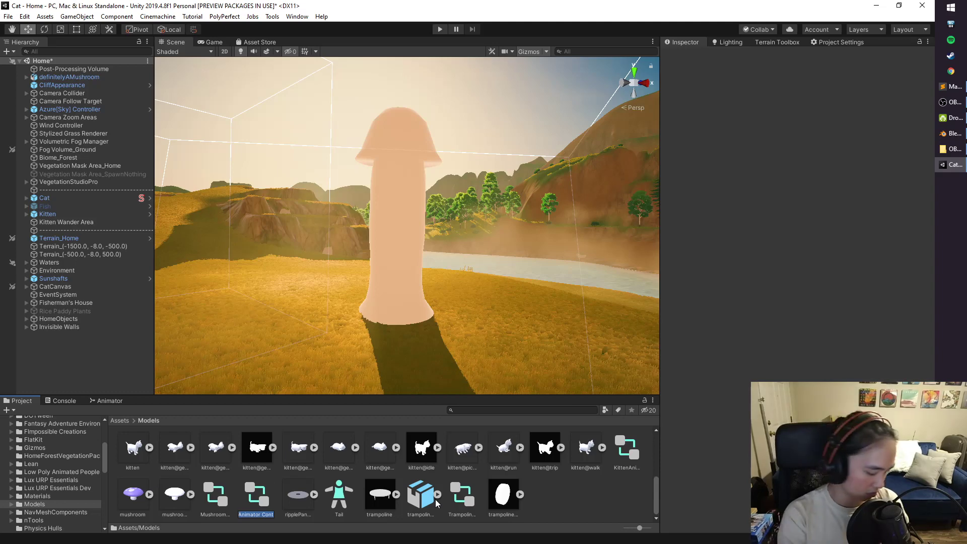
pyautogui.write('DefinitelyAM')
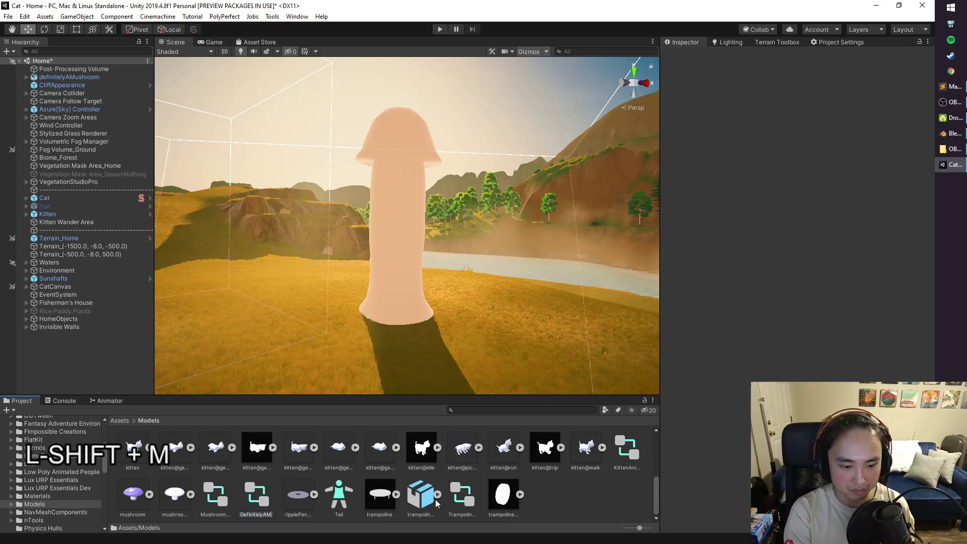
pyautogui.write('ushroomController')
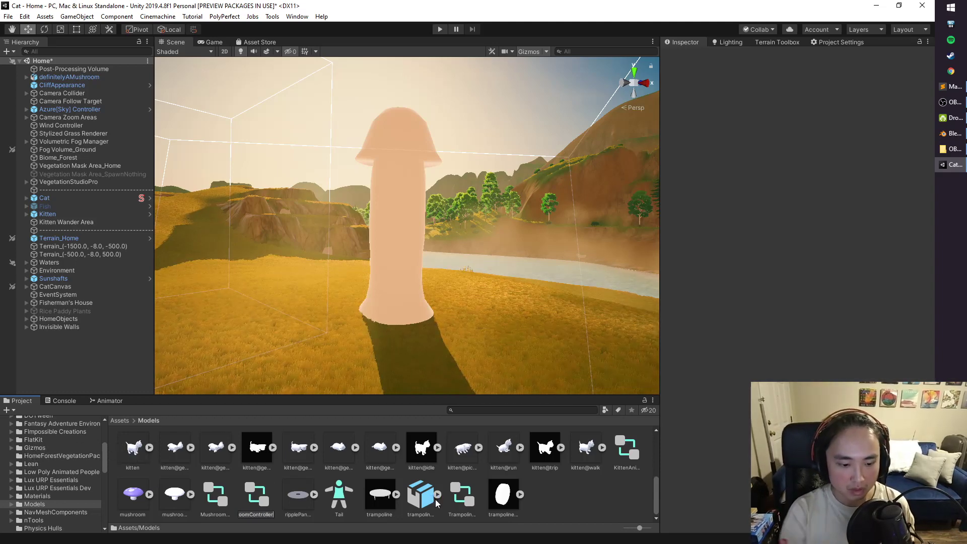
pyautogui.press('Return')
# Step: Open DefinitelyAMushroomController in the Animator, enlarge the graph and show its Base Layer
pyautogui.doubleClick(338, 474)
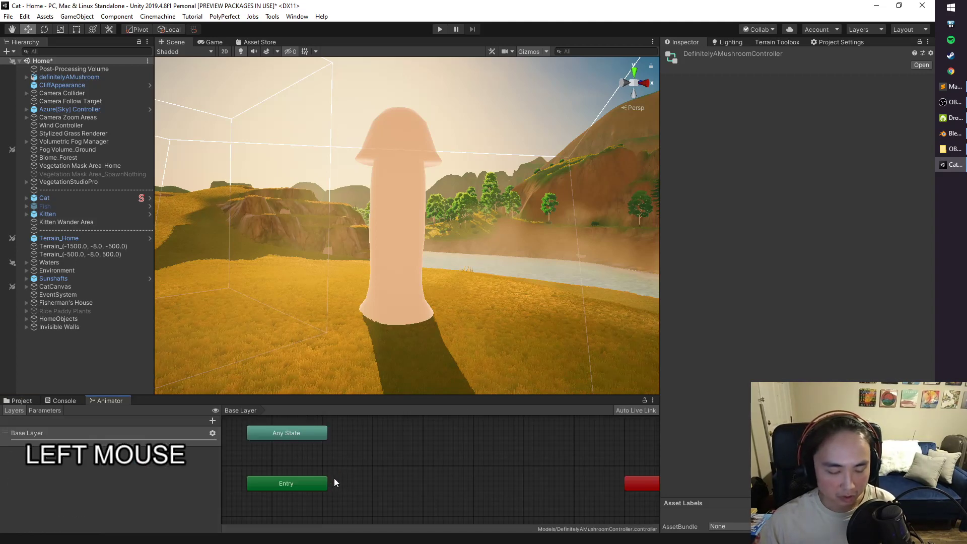
pyautogui.scroll(-1, 403, 480)
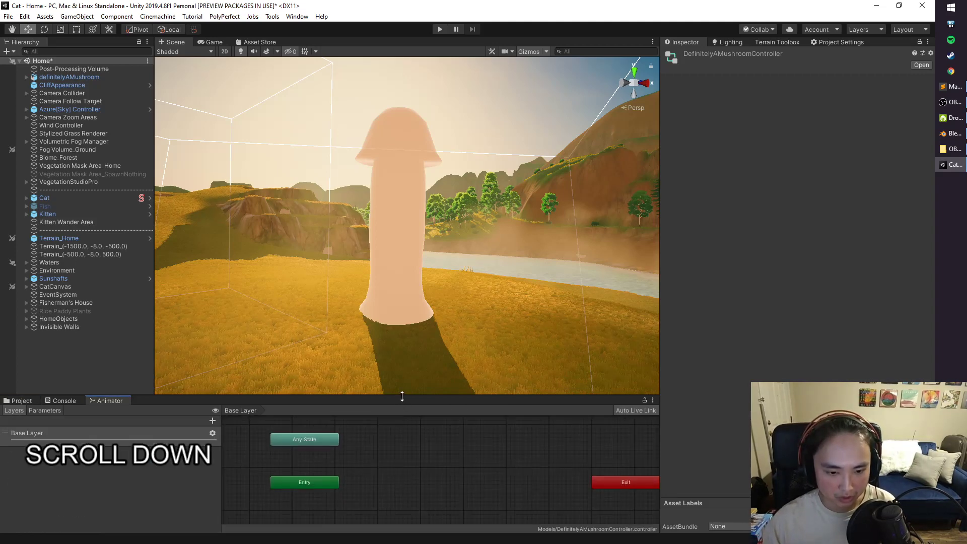
pyautogui.moveTo(402, 397); pyautogui.dragTo(401, 326)
pyautogui.click(382, 404)
pyautogui.rightClick(387, 411)
# Step: Add an empty state to the mushroom controller and name it Wiggle
pyautogui.moveTo(425, 419)
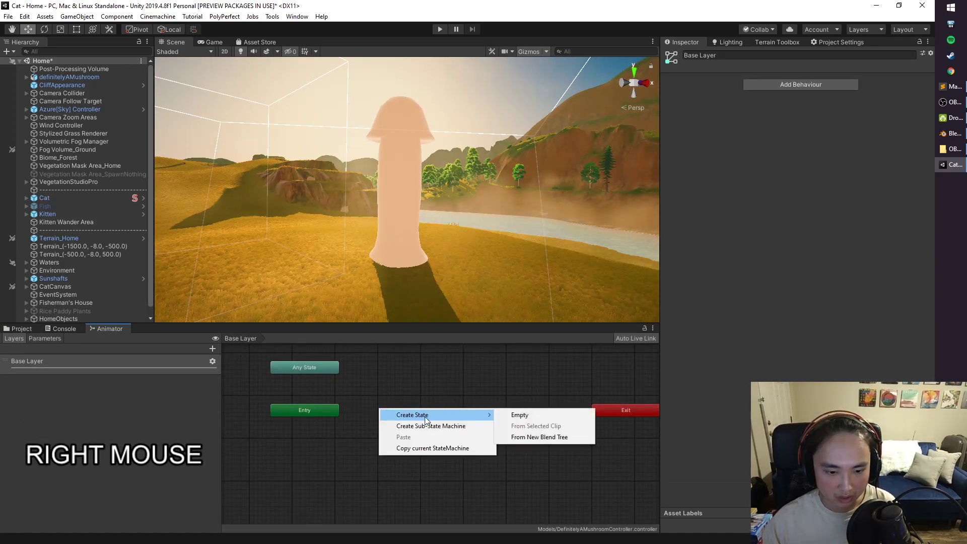
pyautogui.click(520, 415)
pyautogui.click(425, 414)
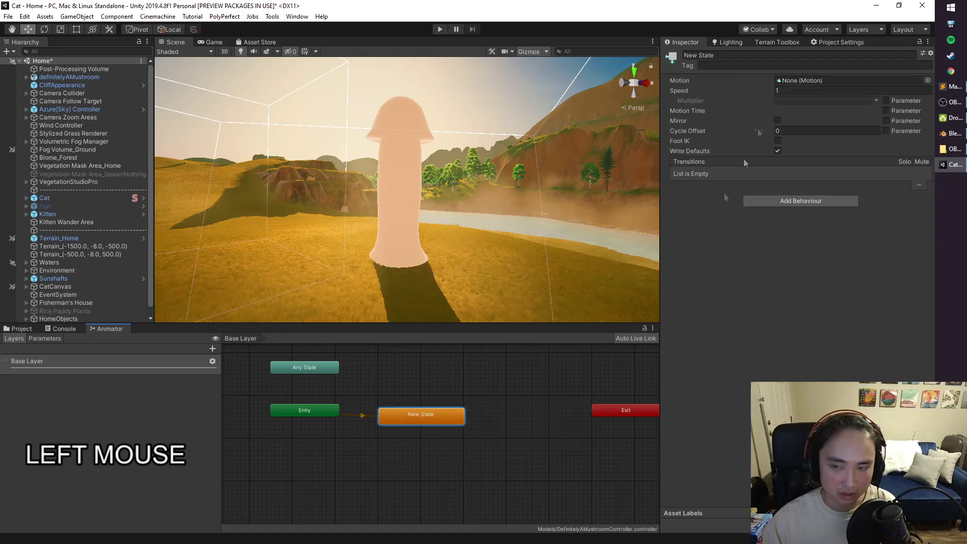
pyautogui.click(726, 54)
pyautogui.write('Wiggle')
pyautogui.press('Return')
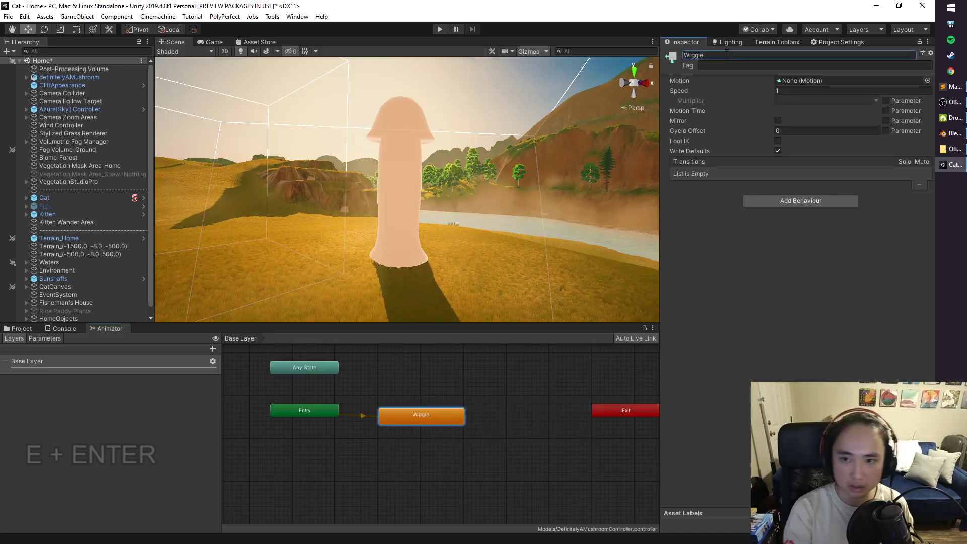
# Step: Lock the Inspector and set the Wiggle state's Motion to the Armature|Wiggle clip
pyautogui.click(919, 42)
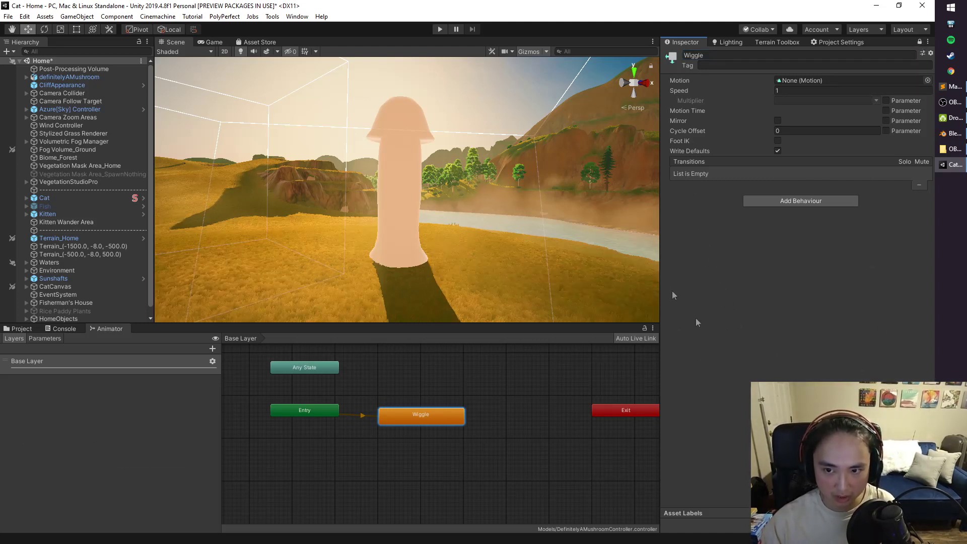
pyautogui.click(48, 214)
pyautogui.click(190, 184)
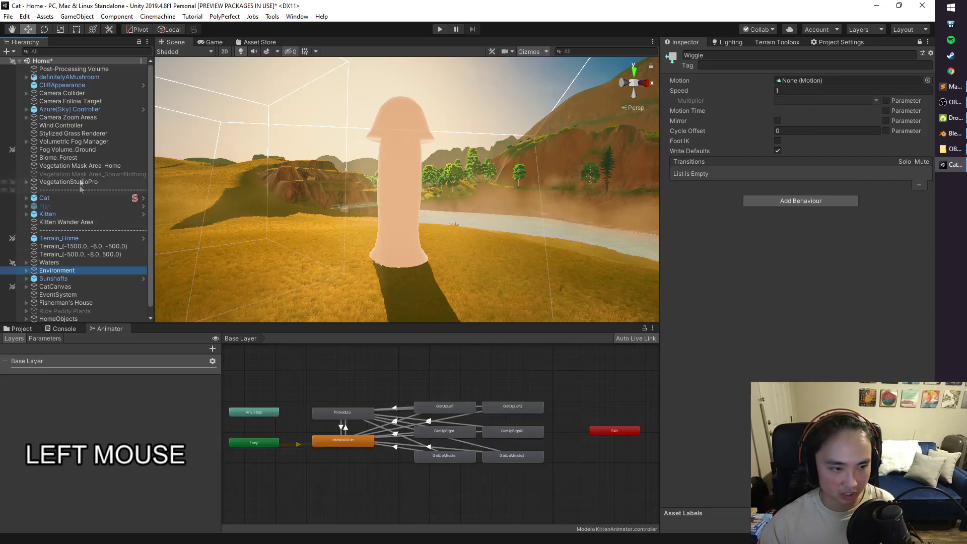
pyautogui.click(190, 183)
pyautogui.click(22, 328)
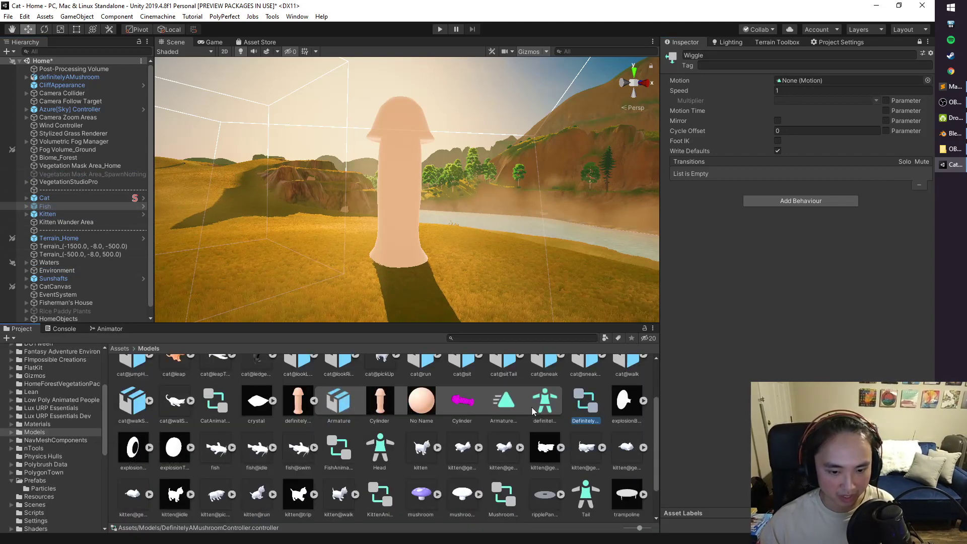
pyautogui.moveTo(506, 403); pyautogui.dragTo(806, 82)
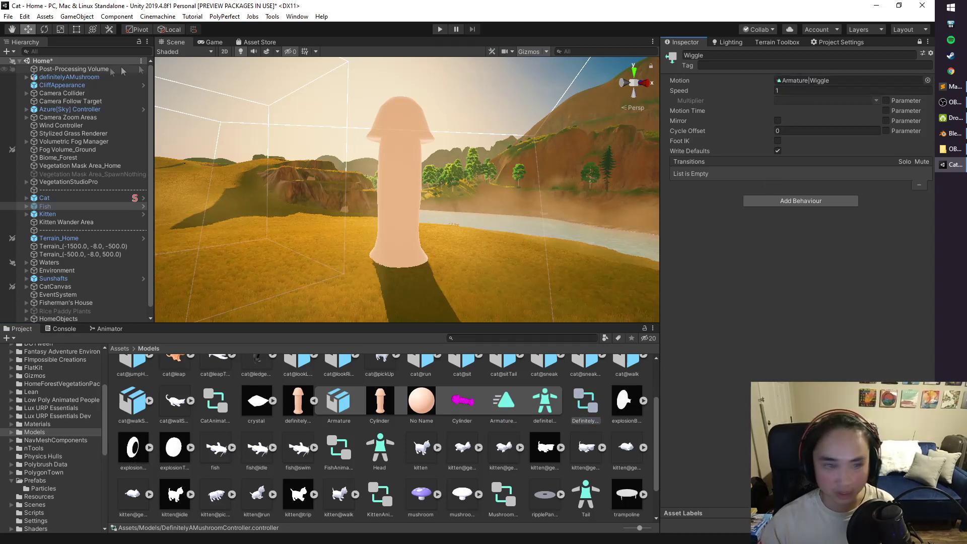
pyautogui.click(70, 78)
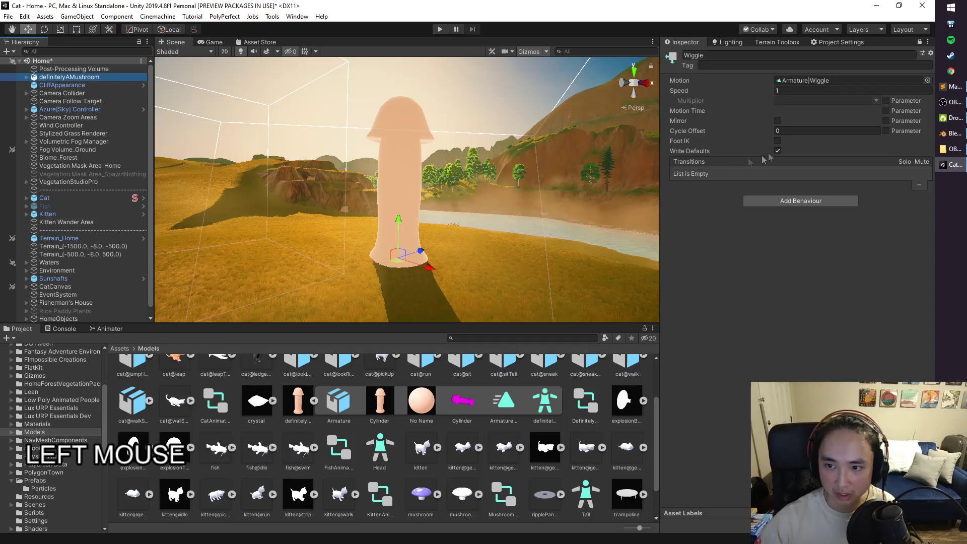
# Step: Give definitelyAMushroom's Animator the DefinitelyAMushroomController and turn off Apply Root Motion
pyautogui.click(919, 42)
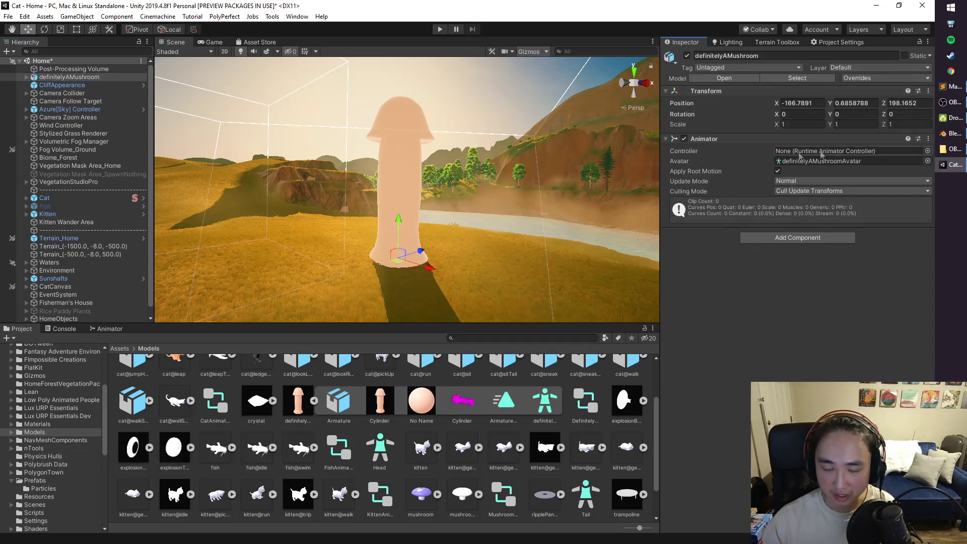
pyautogui.click(312, 401)
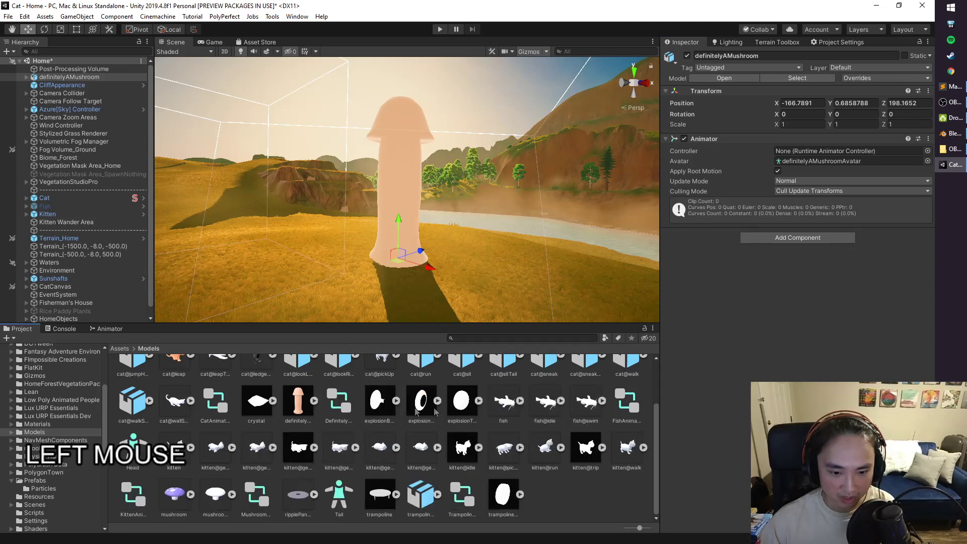
pyautogui.moveTo(344, 407); pyautogui.dragTo(831, 152)
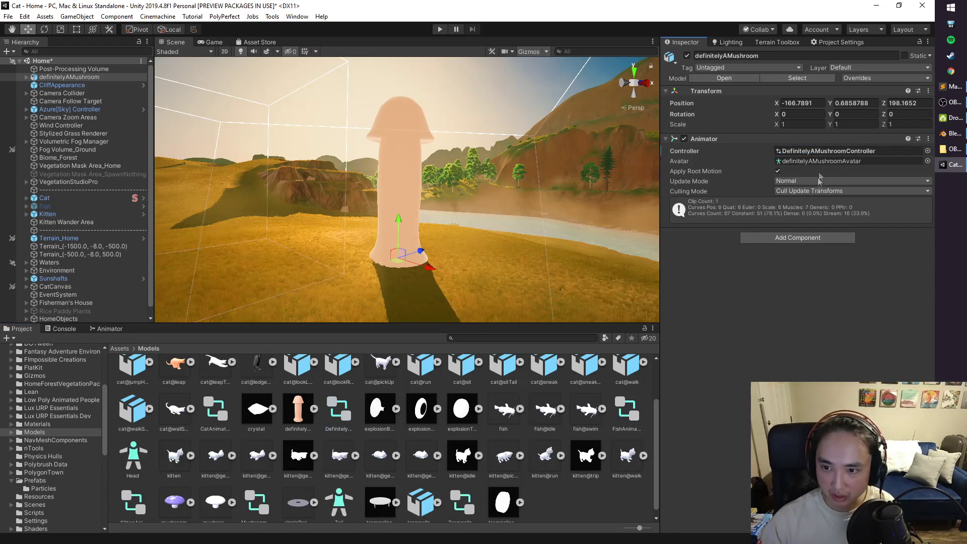
pyautogui.click(777, 171)
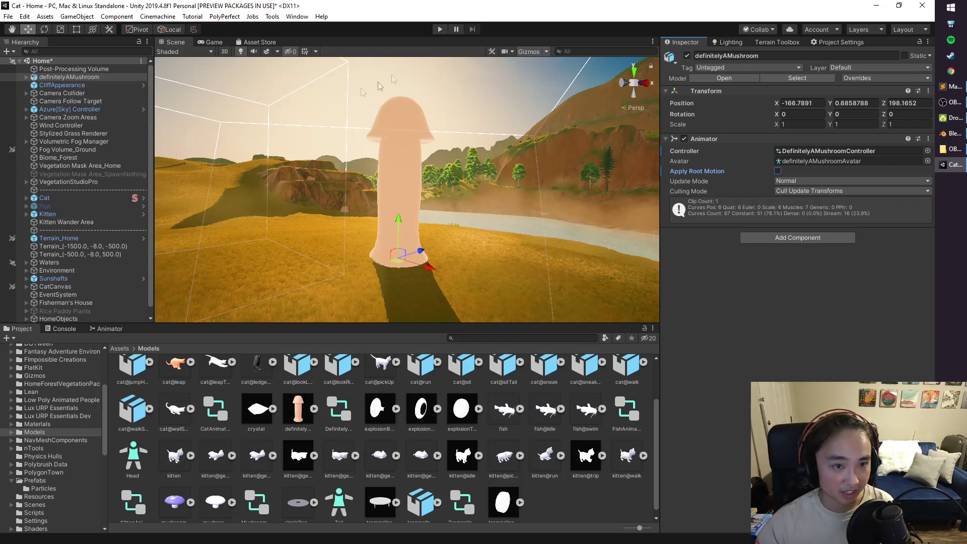
pyautogui.click(440, 29)
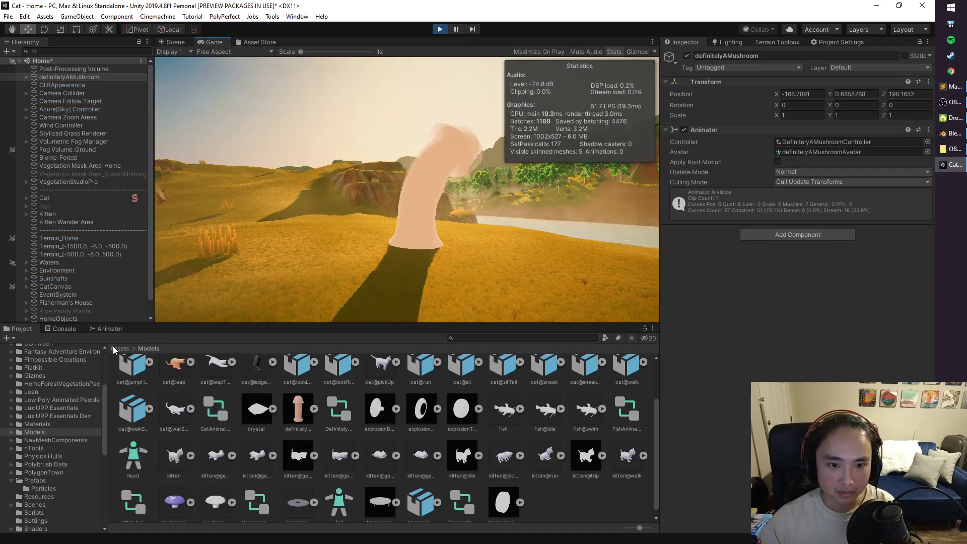
# Step: Watch the Wiggle state loop in the Animator graph while the game runs
pyautogui.click(112, 328)
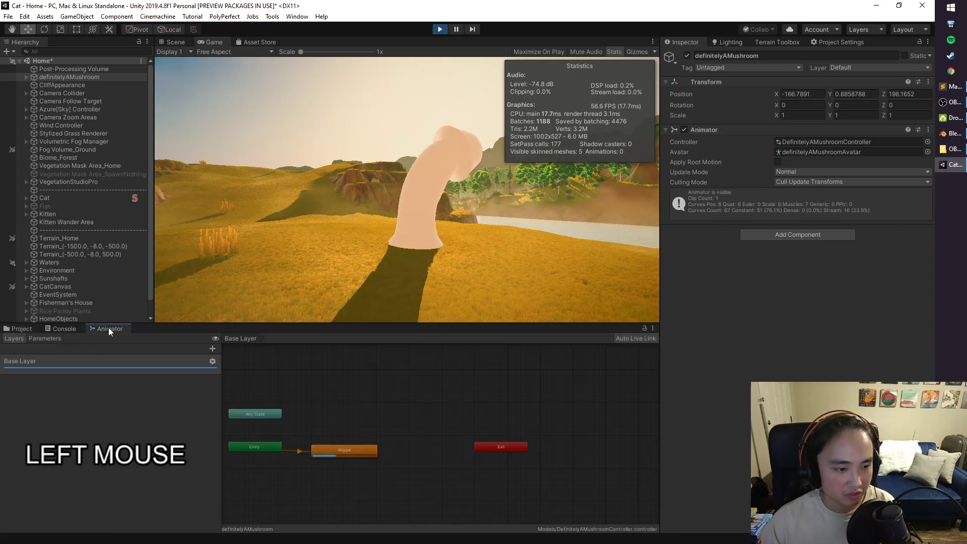
pyautogui.click(342, 452)
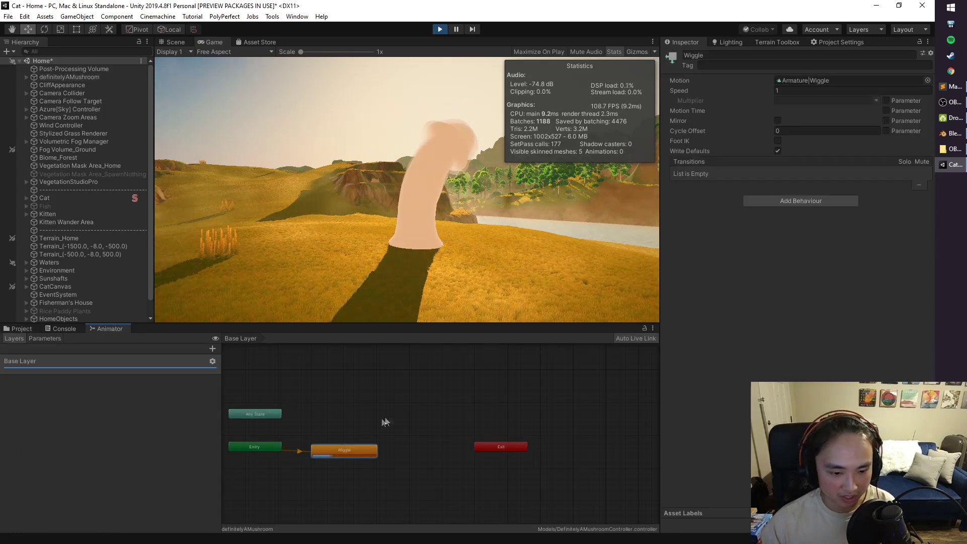
pyautogui.moveTo(386, 429); pyautogui.dragTo(430, 396, button='middle')
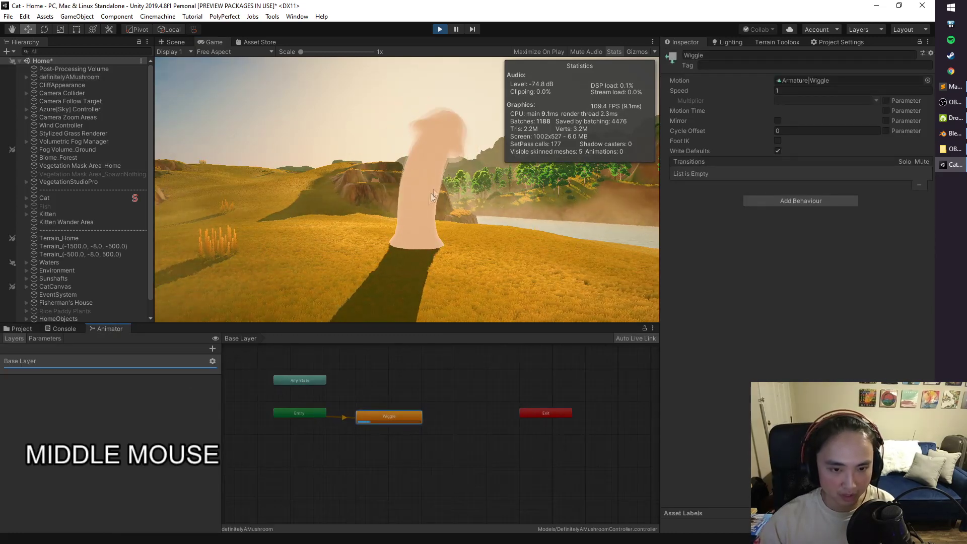
# Step: Turn the game camera to a new view and maximize the Game view
pyautogui.click(391, 184)
pyautogui.press('Right')
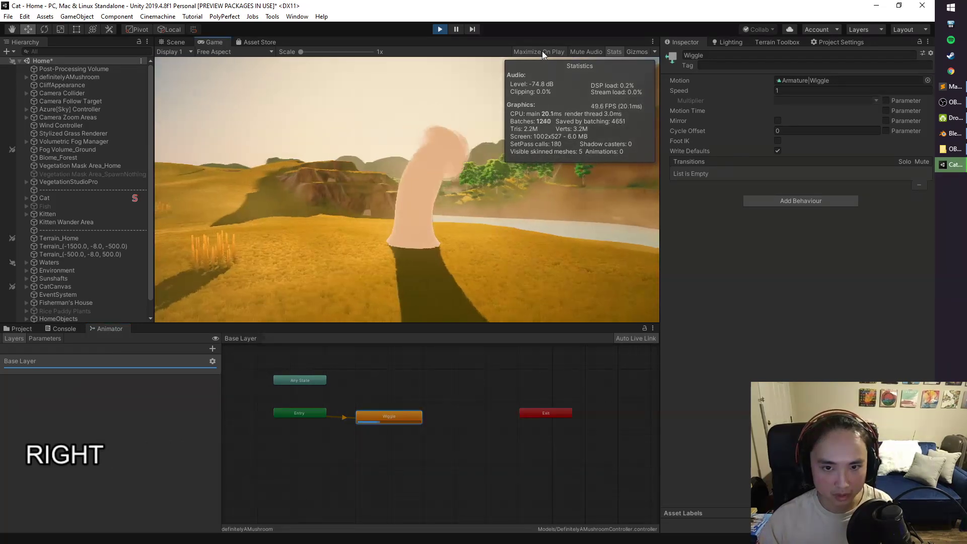
pyautogui.click(441, 48)
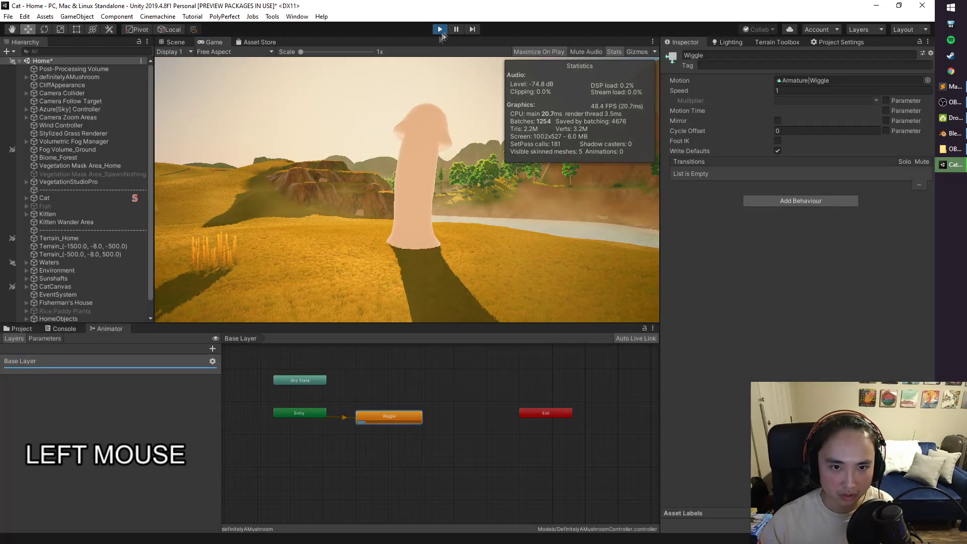
pyautogui.hotkey('shift', 'space')
# Step: Circle the game camera around the wiggling mushroom using the arrow keys
pyautogui.press('Up')
pyautogui.press('Right')
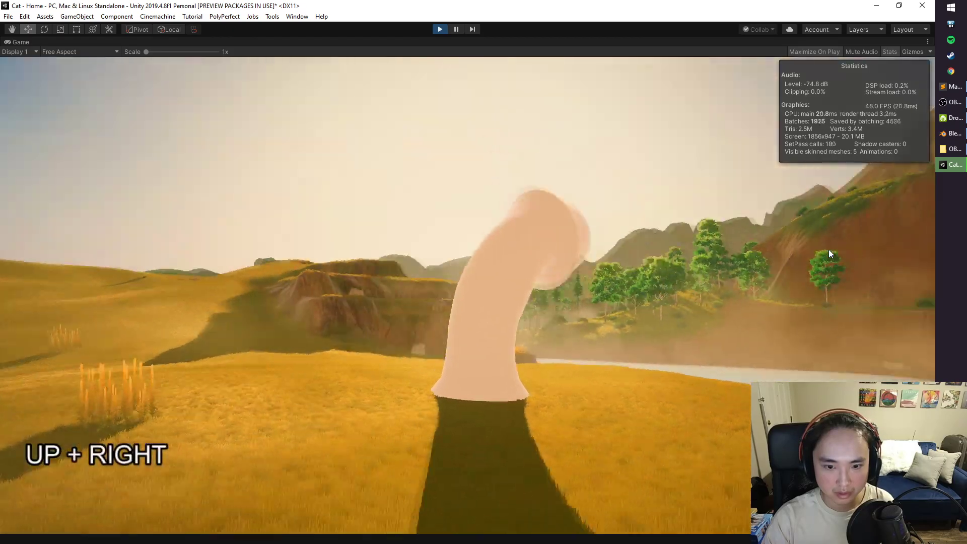
pyautogui.press('Down')
pyautogui.press('Left')
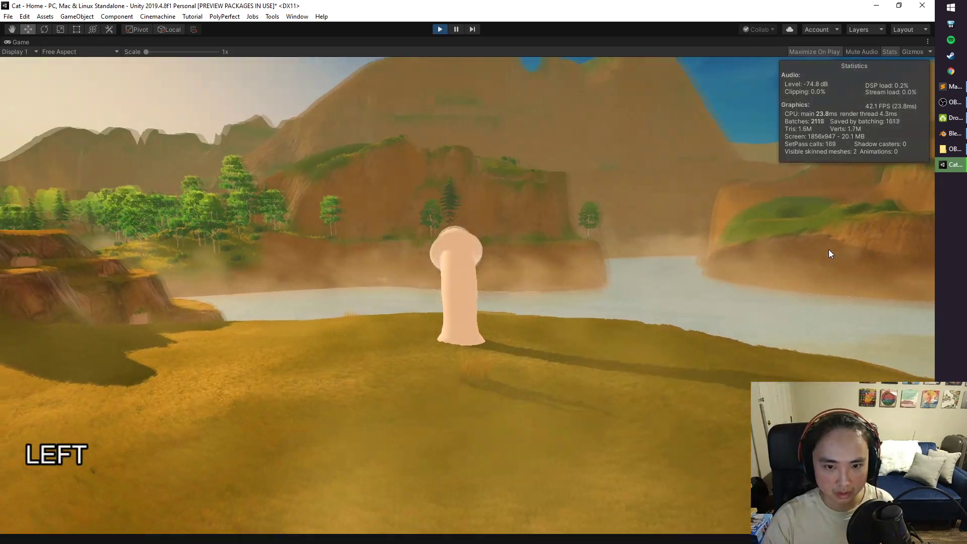
pyautogui.press('Down')
pyautogui.press('Up')
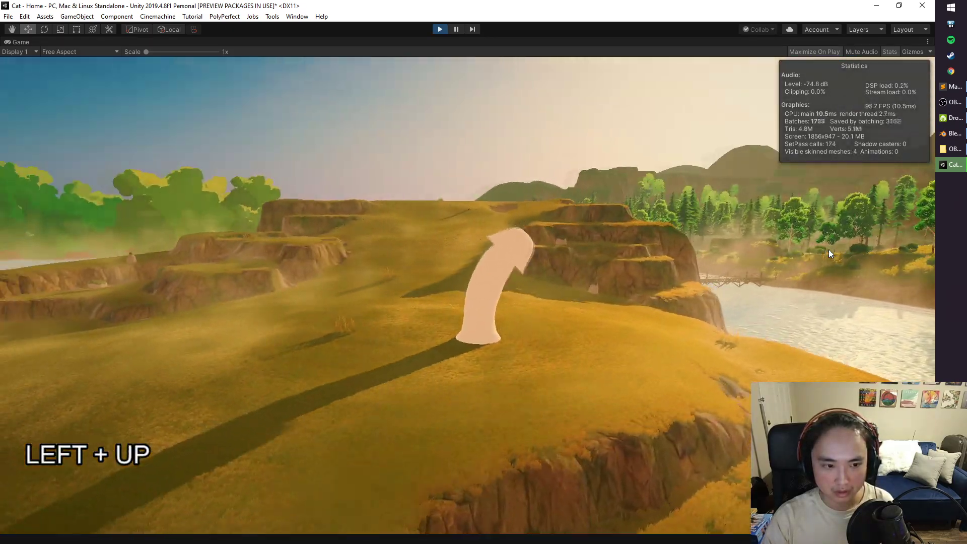
pyautogui.press('Down')
pyautogui.press('Right')
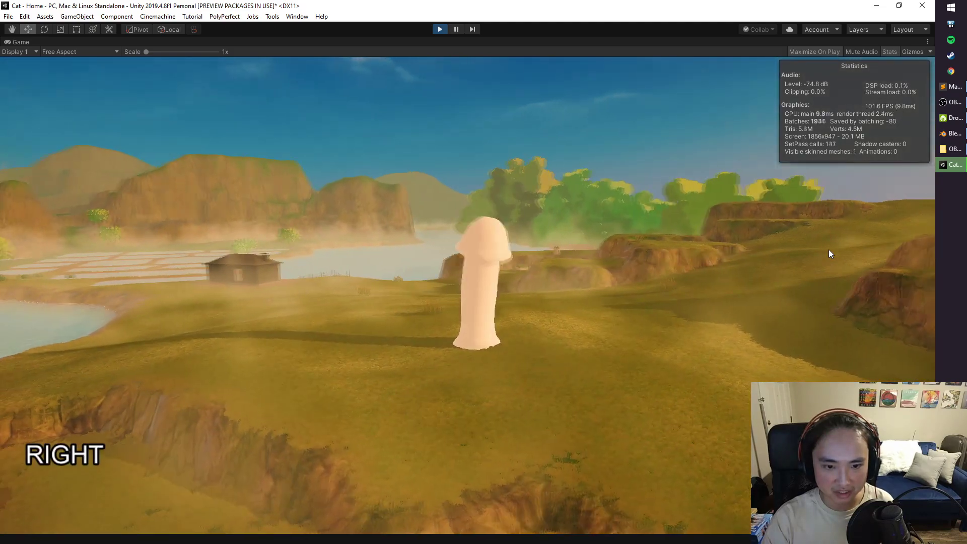
pyautogui.press('Up')
pyautogui.press('Down')
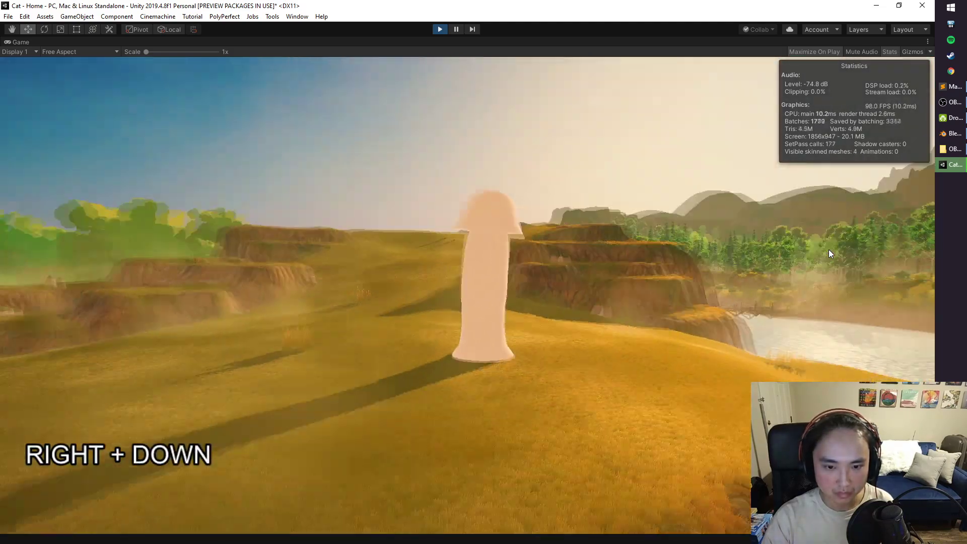
pyautogui.press('Up')
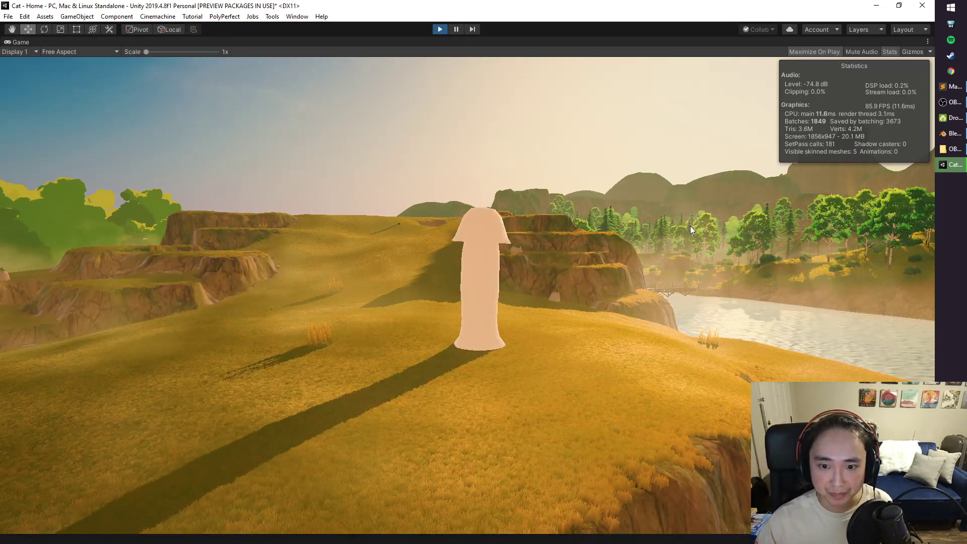
# Step: Stop Play mode and bring up Chrome from the taskbar
pyautogui.hotkey('ctrl', 'p')
pyautogui.click(917, 101)
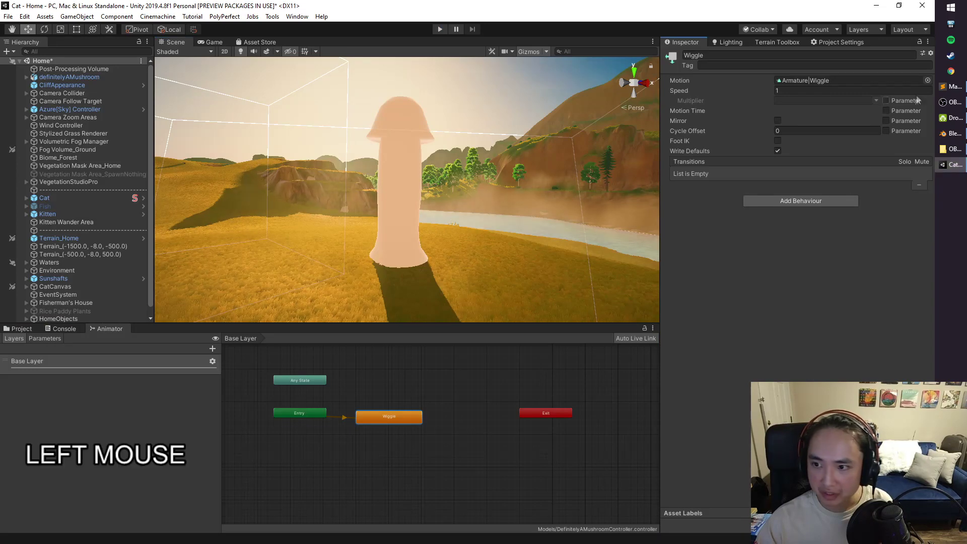
pyautogui.click(957, 72)
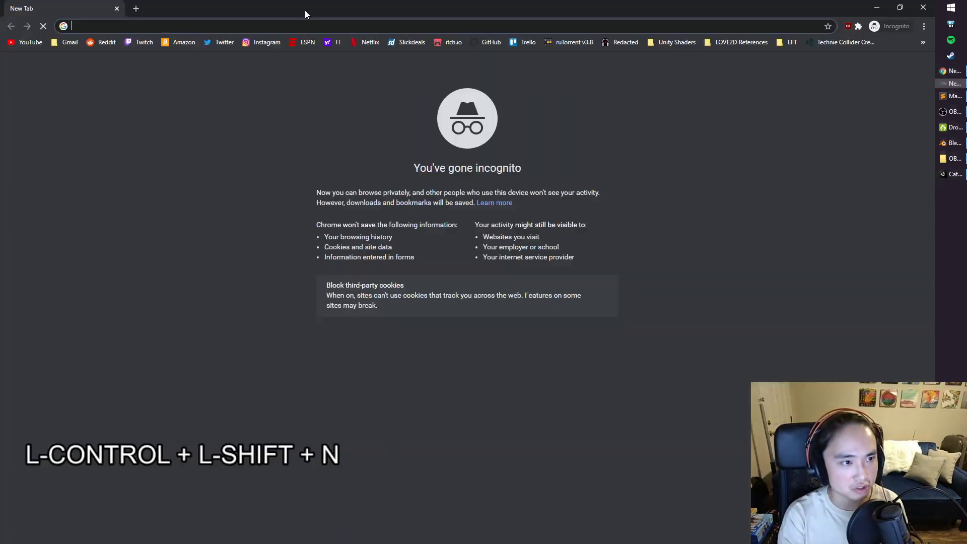
# Step: Open an Incognito window on the YouTube Help nudity and sexual content policy page and scroll through it
pyautogui.hotkey('ctrl', 'shift', 'n')
pyautogui.click(260, 24)
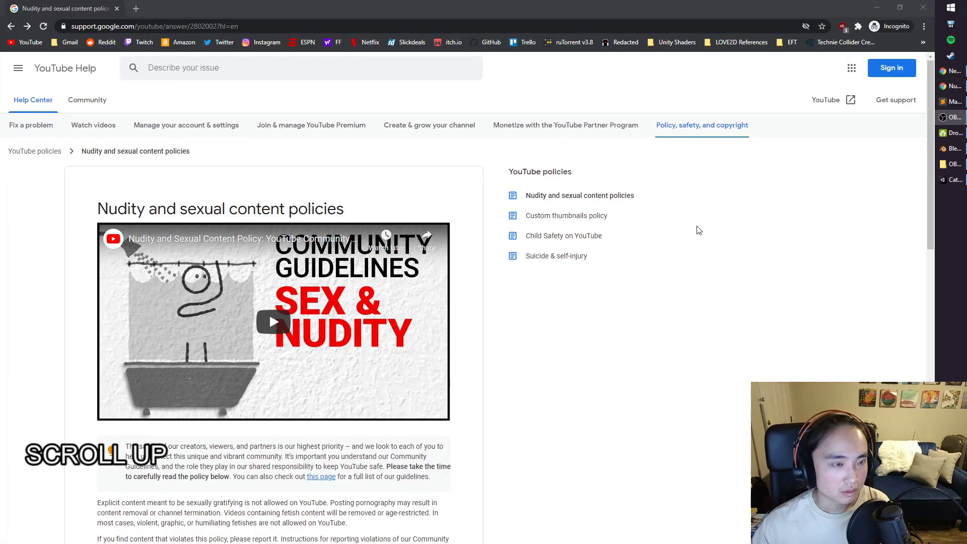
pyautogui.scroll(-7, 699, 230)
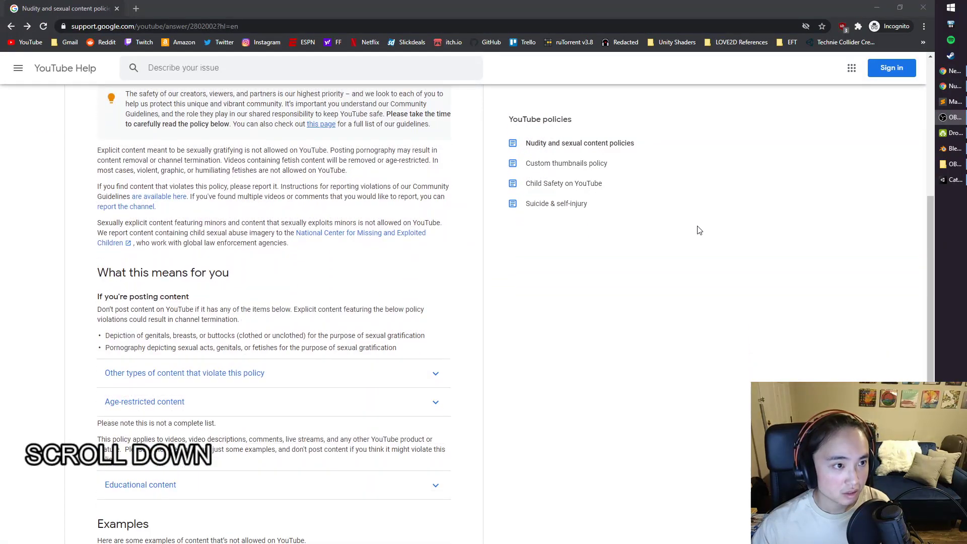
pyautogui.scroll(-2, 670, 224)
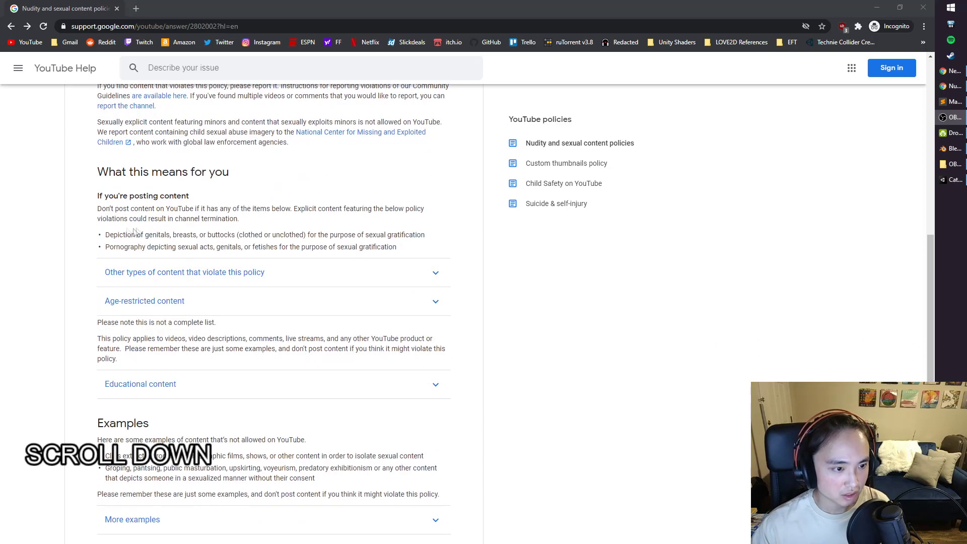